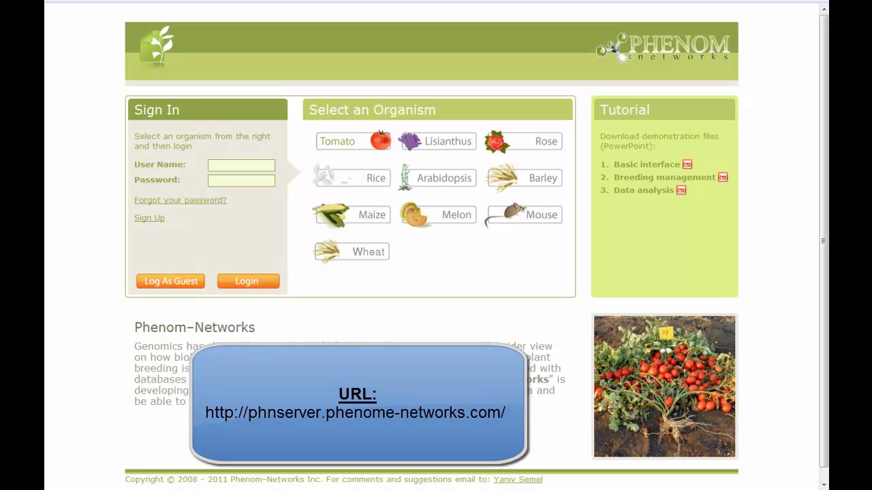
Choose Tomato as the organism and log in with the account user name and password
left_click(444, 178)
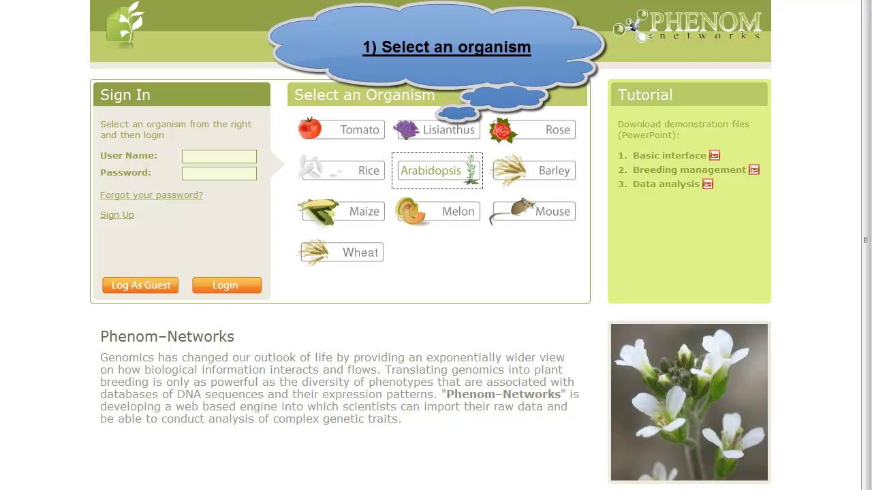
left_click(351, 132)
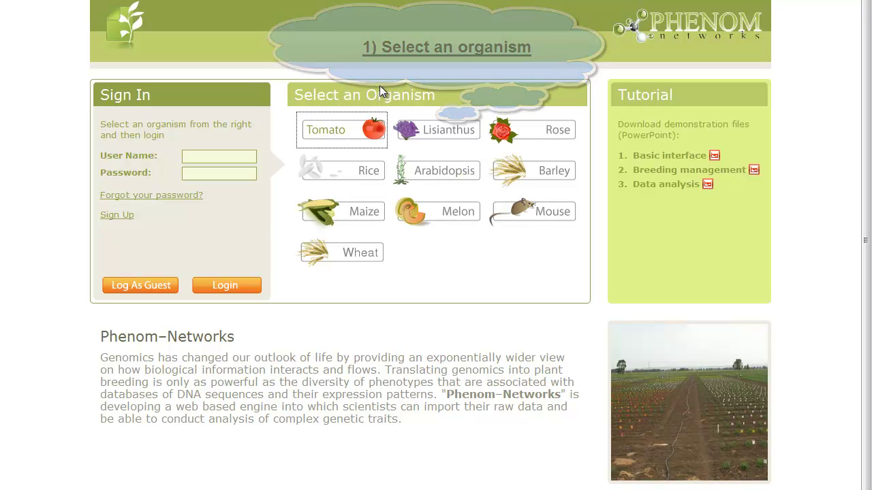
left_click(230, 158)
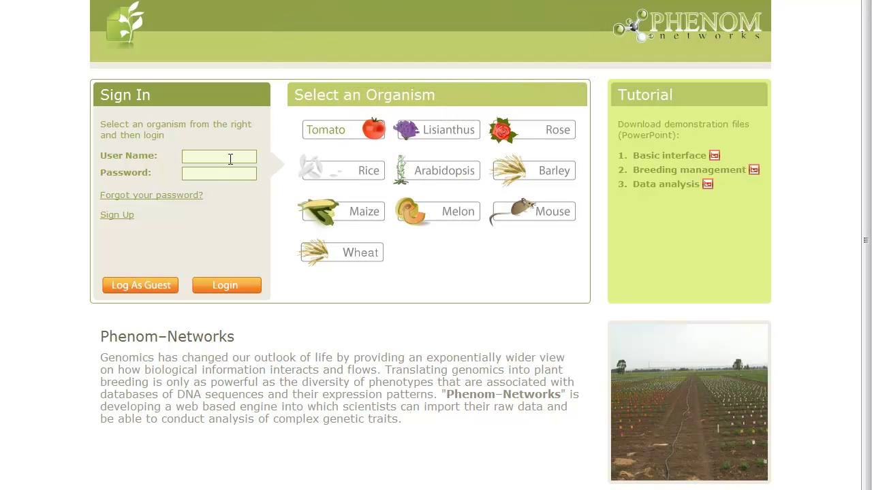
key("Tab")
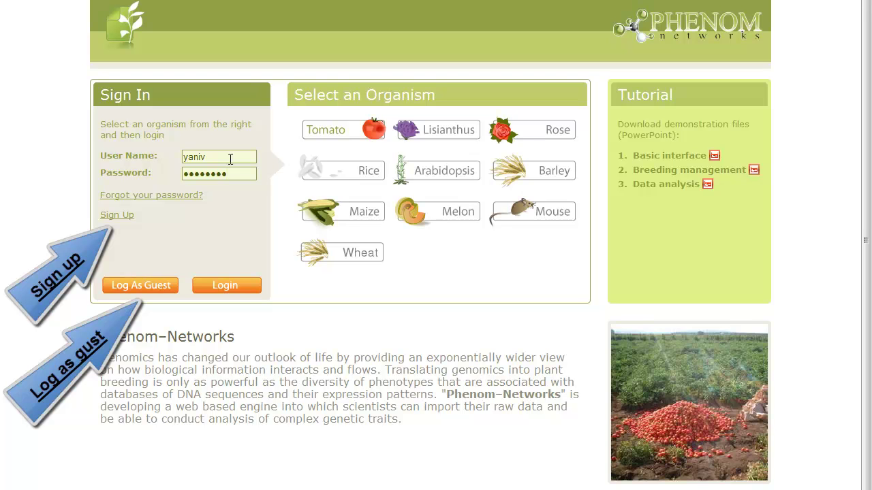
left_click(231, 285)
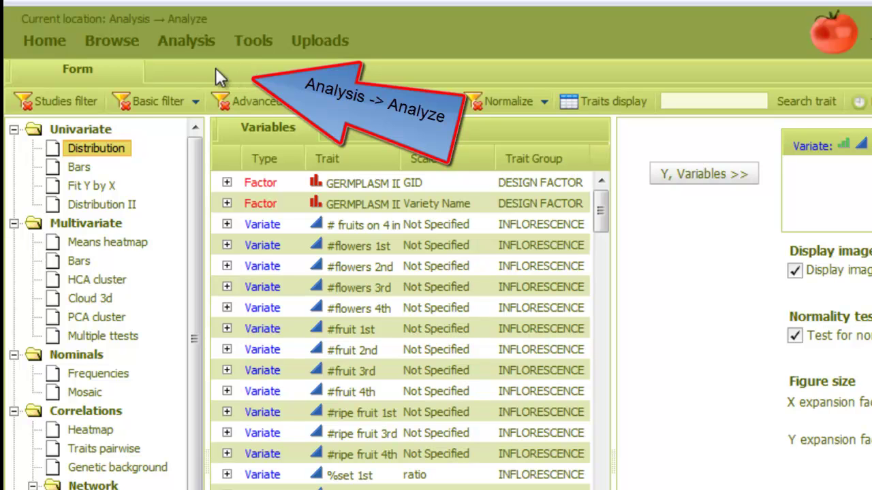
left_click(186, 42)
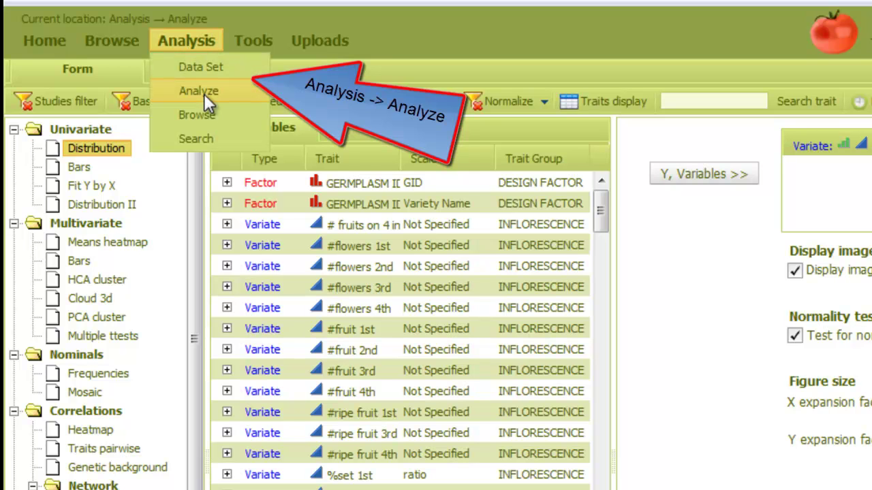
left_click(199, 92)
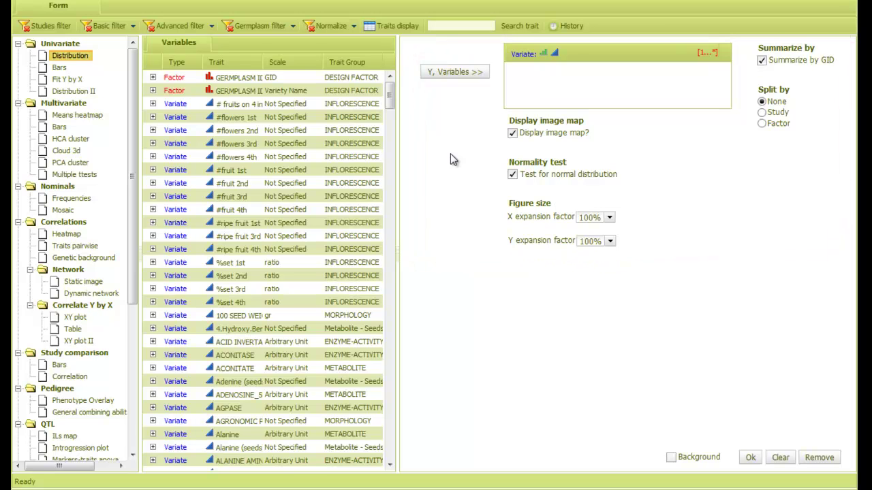
left_click(60, 67)
left_click(68, 80)
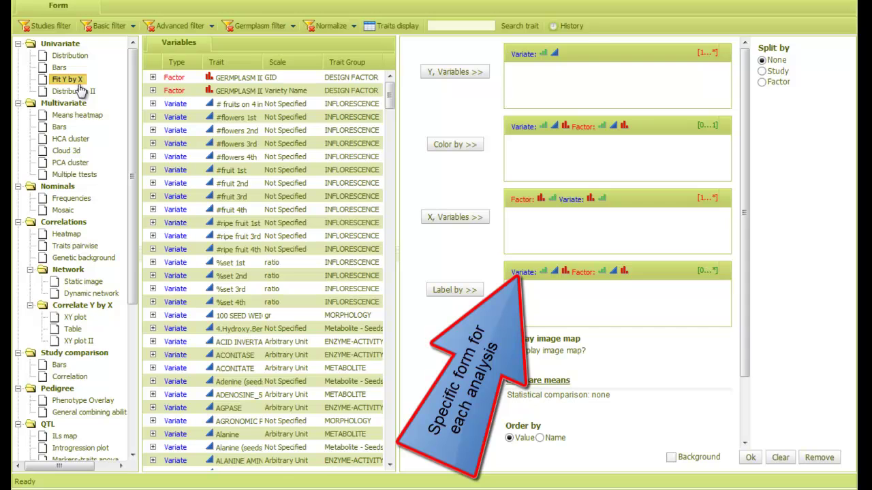
left_click(76, 91)
left_click(76, 116)
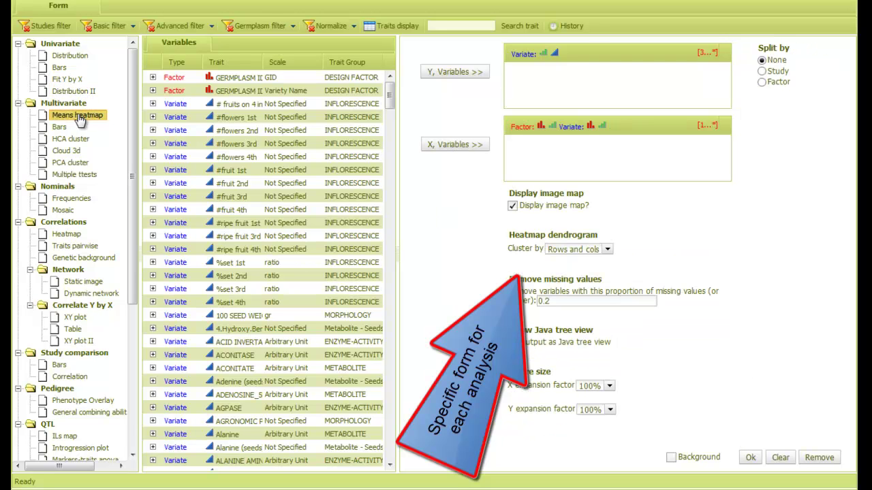
left_click(65, 57)
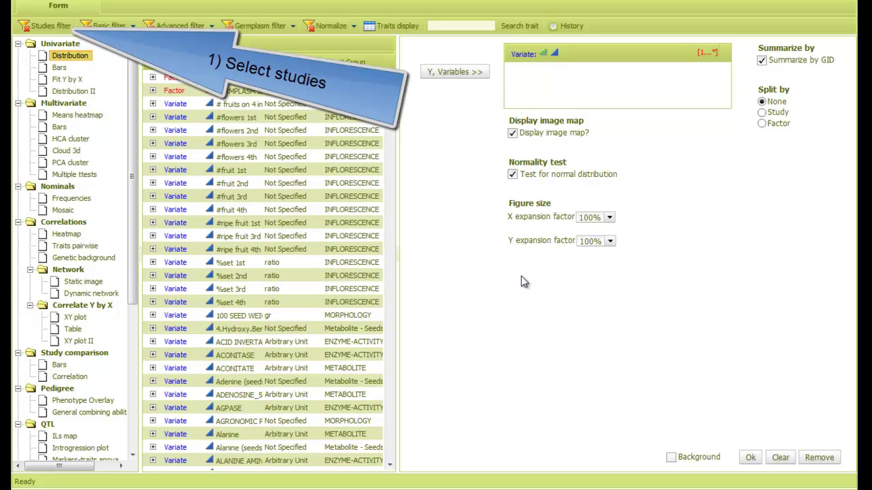
Filter studies to CC akko 2010 under Core collection > Phenotypes > 2010
left_click(47, 26)
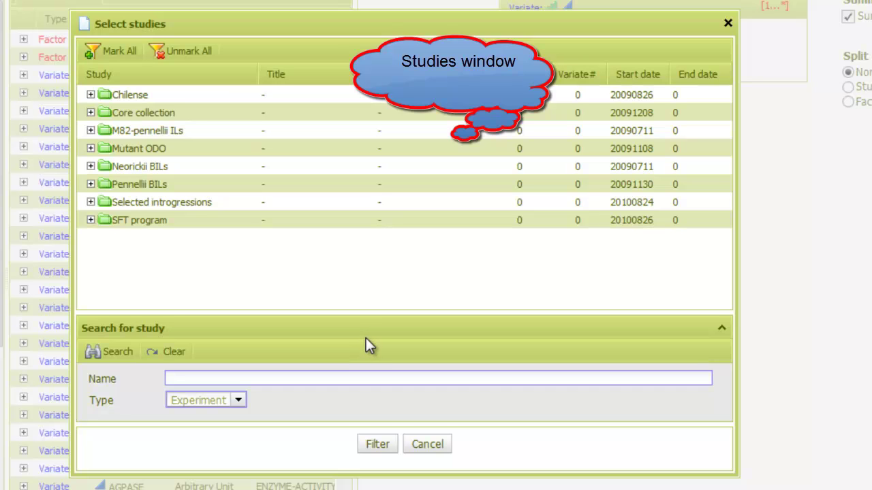
left_click(91, 112)
left_click(106, 149)
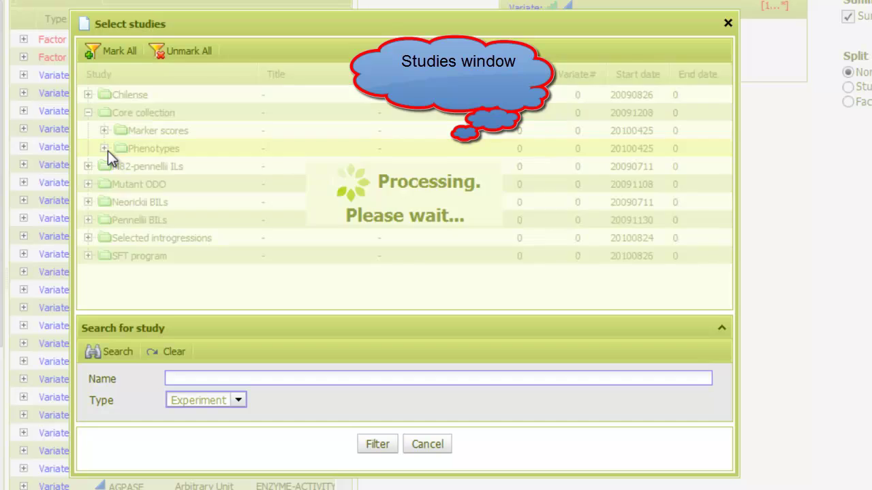
left_click(120, 202)
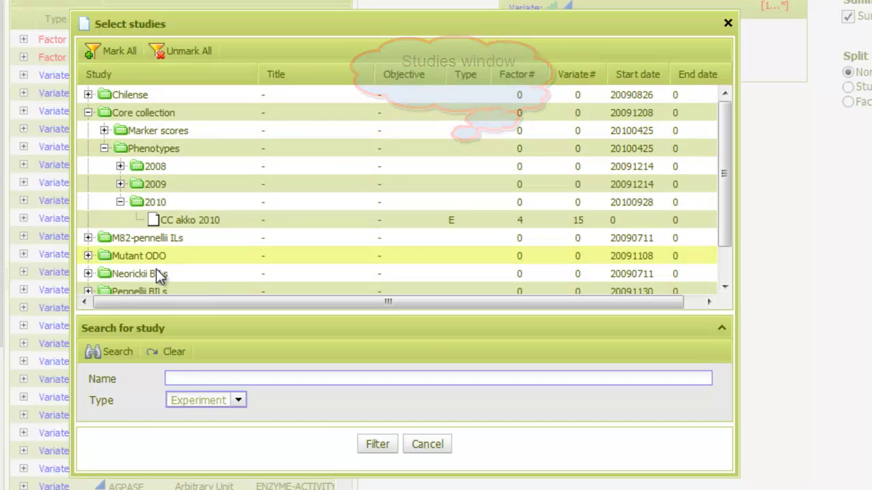
left_click(211, 222)
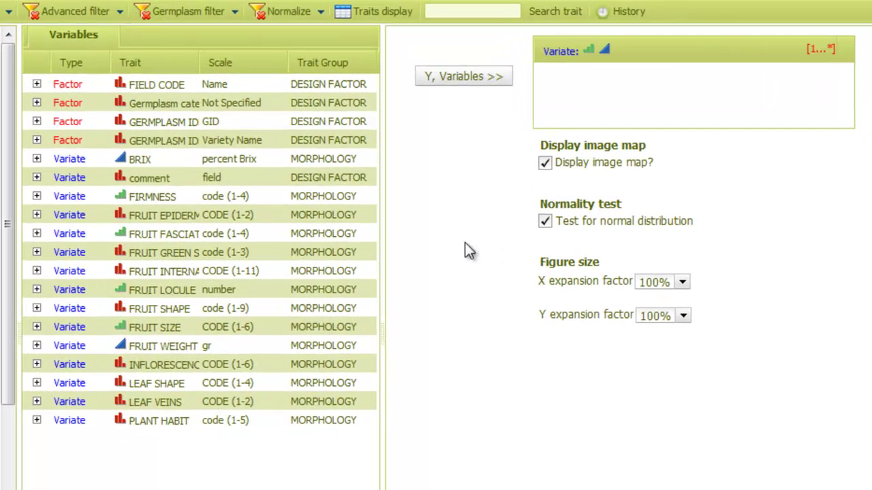
Run the distribution analysis with FRUIT WEIGHT as the Y variable
left_click_drag(223, 341, 596, 96)
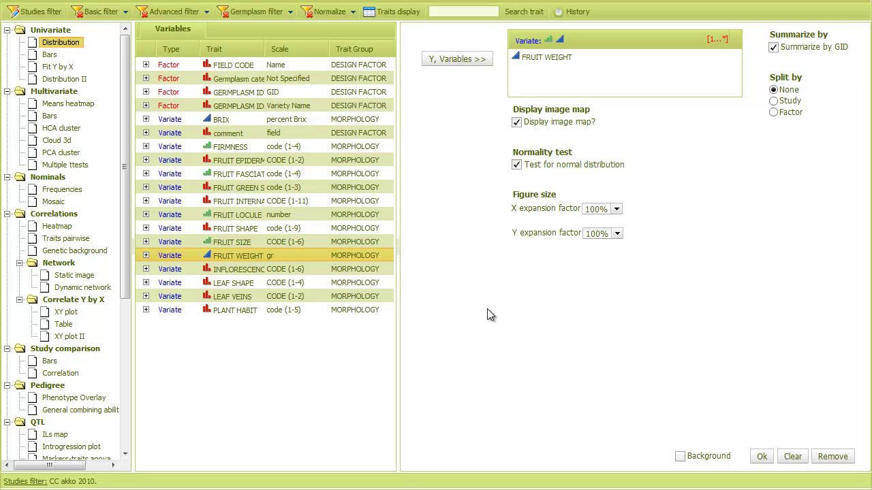
left_click(762, 456)
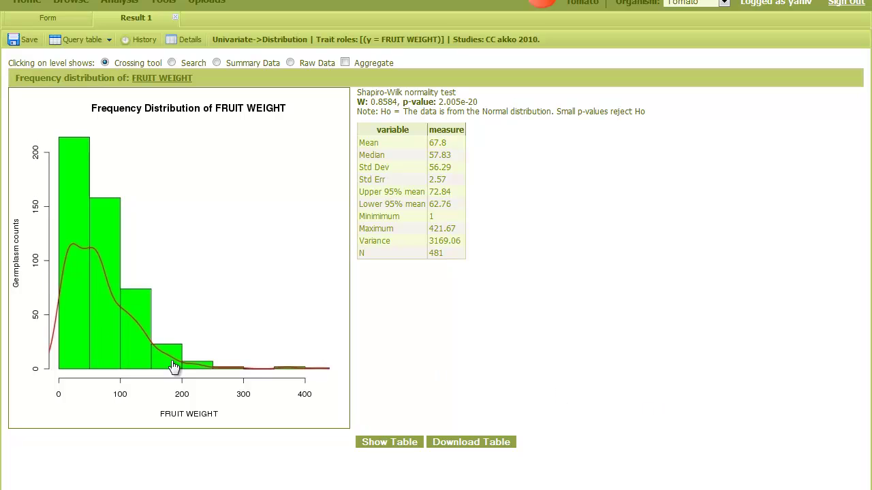
Enable Aggregate and Search, then add lines from four FRUIT WEIGHT histogram bars
mouse_move(173, 368)
left_click(345, 63)
left_click(172, 62)
left_click(293, 372)
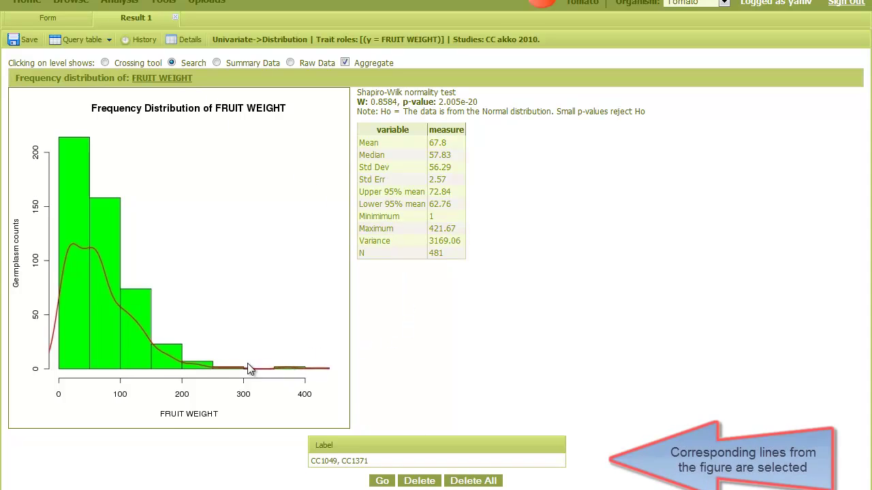
left_click(232, 373)
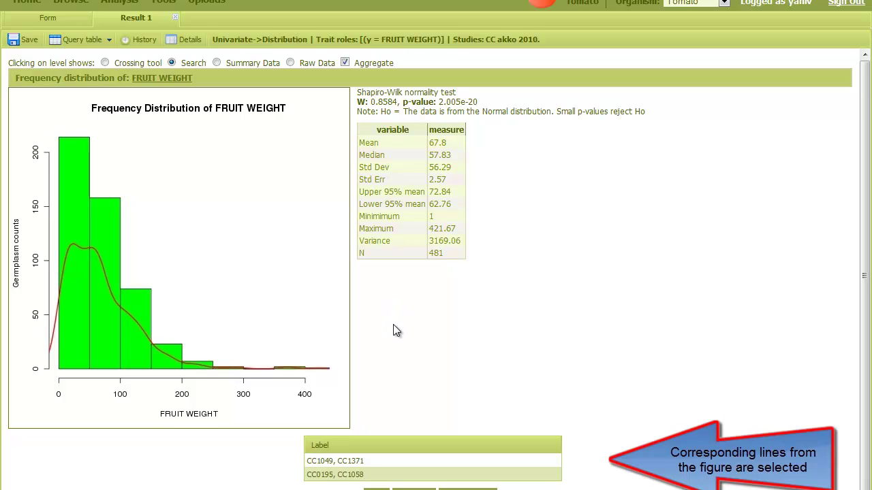
scroll(398, 334, "down", 1)
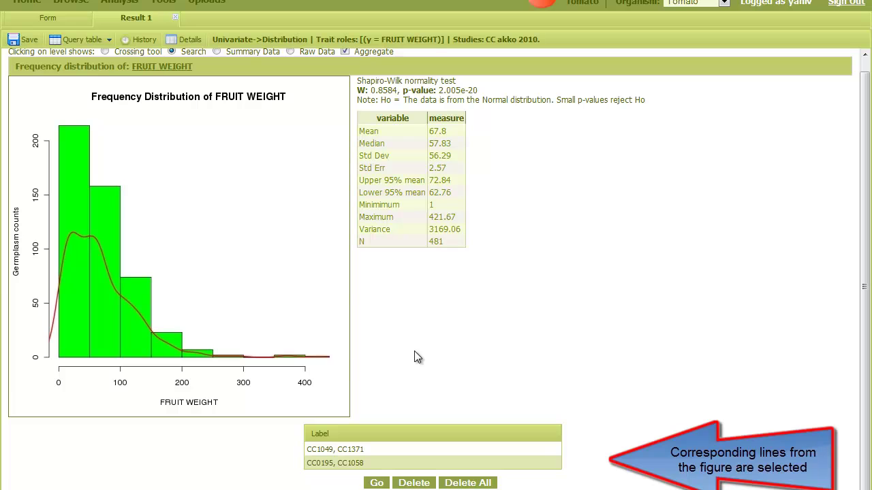
left_click(198, 359)
left_click(198, 359)
scroll(425, 306, "down", 2)
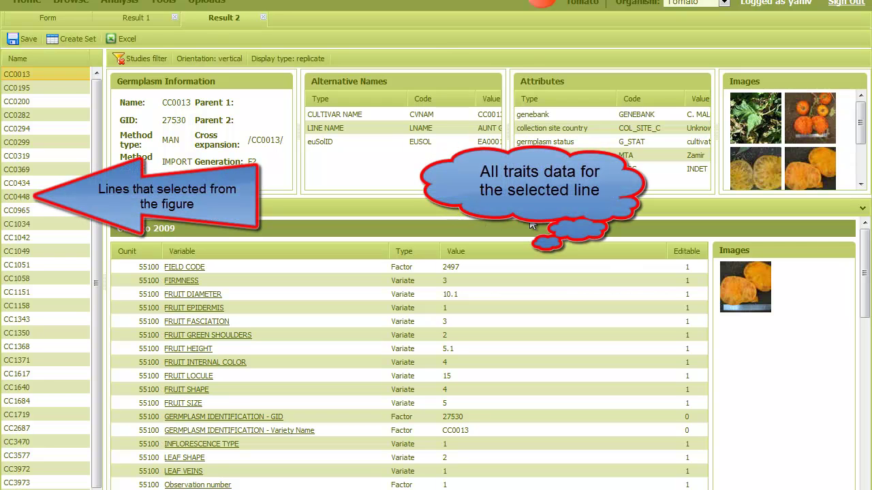
Show germplasm details and trait data for line CC0195
left_click(23, 91)
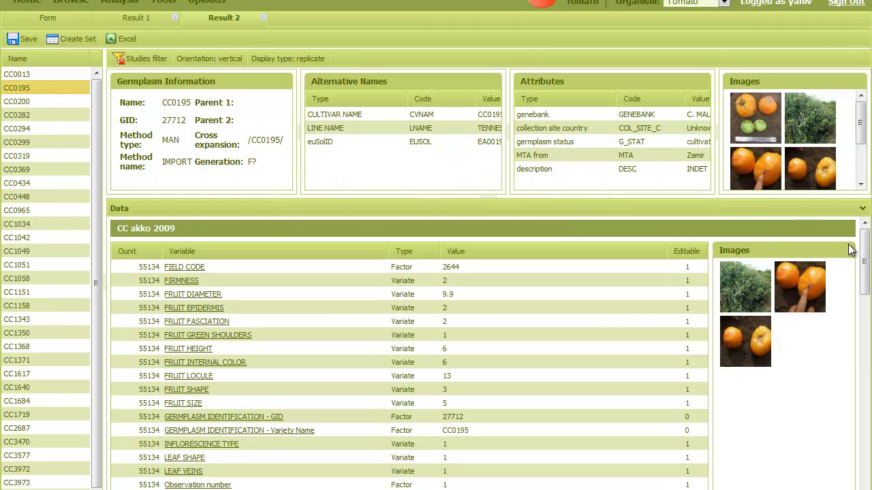
scroll(866, 255, "down", 1)
left_click_drag(865, 255, 865, 360)
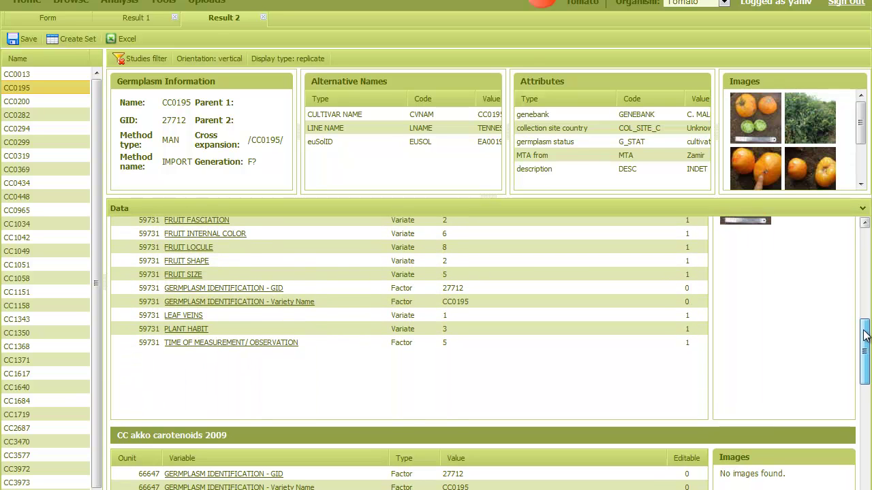
View line CC0200, then send the collected histogram lines to the Crossing tool
left_click(24, 102)
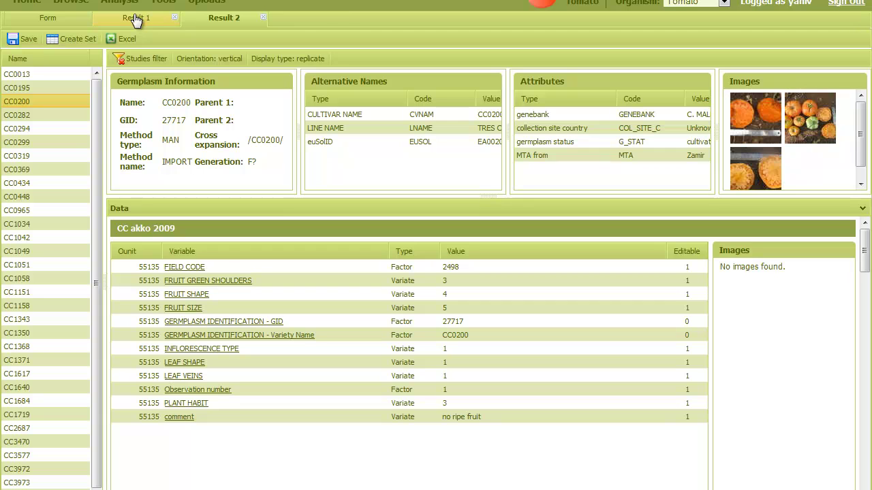
left_click(136, 19)
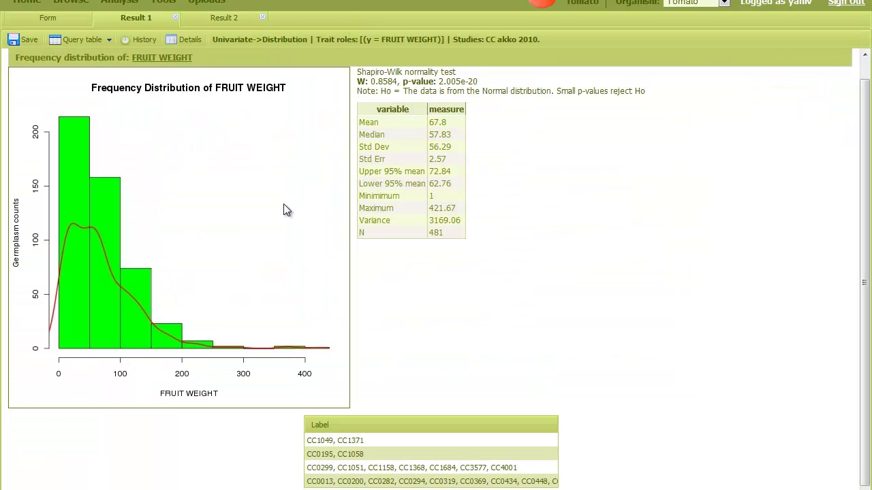
left_click(105, 63)
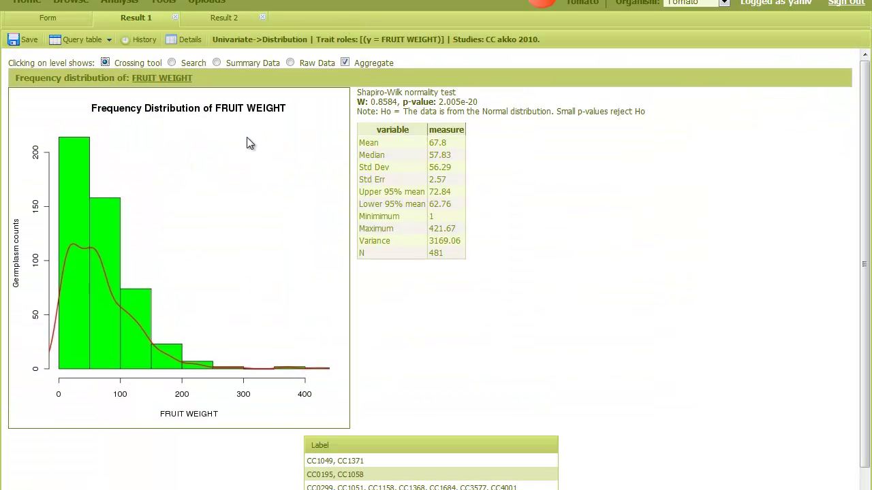
scroll(329, 214, "down", 2)
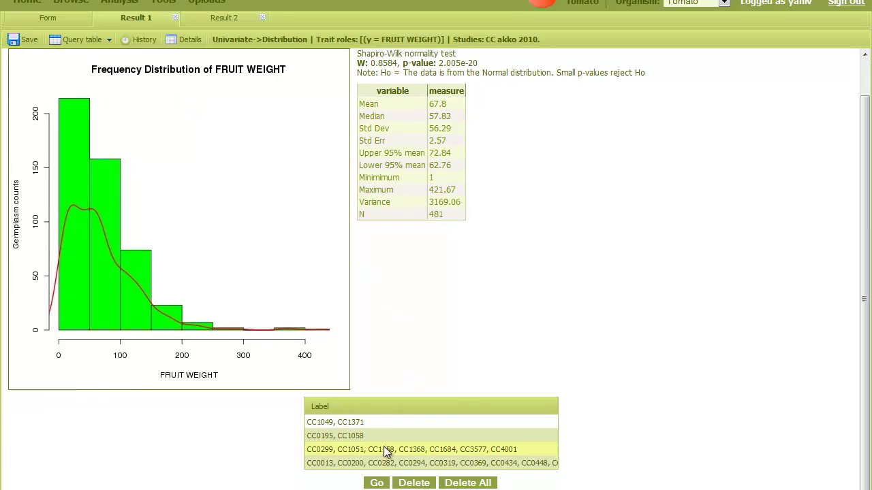
left_click(376, 483)
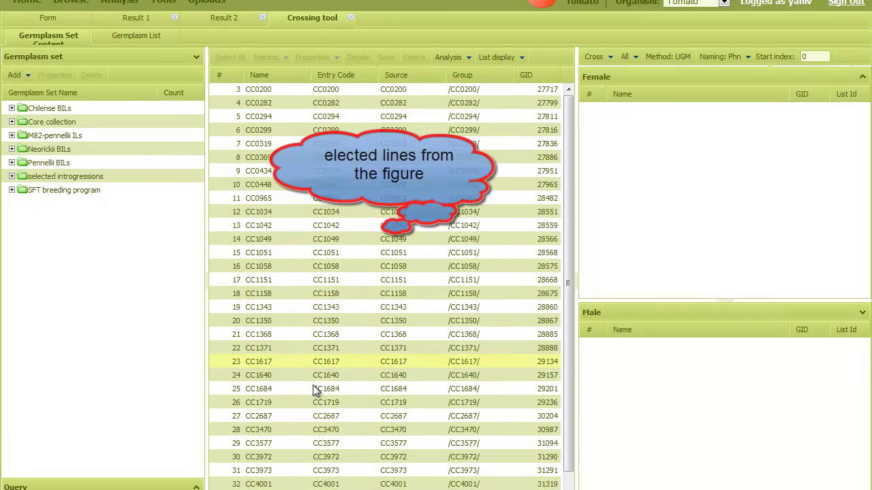
Create a New Set and move all 34 listed lines into it
scroll(313, 384, "down", 1)
scroll(313, 385, "up", 1)
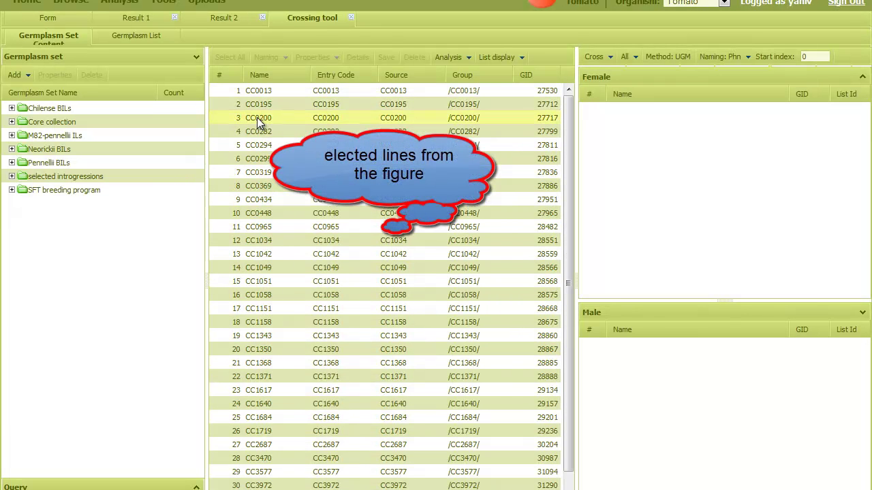
left_click(28, 74)
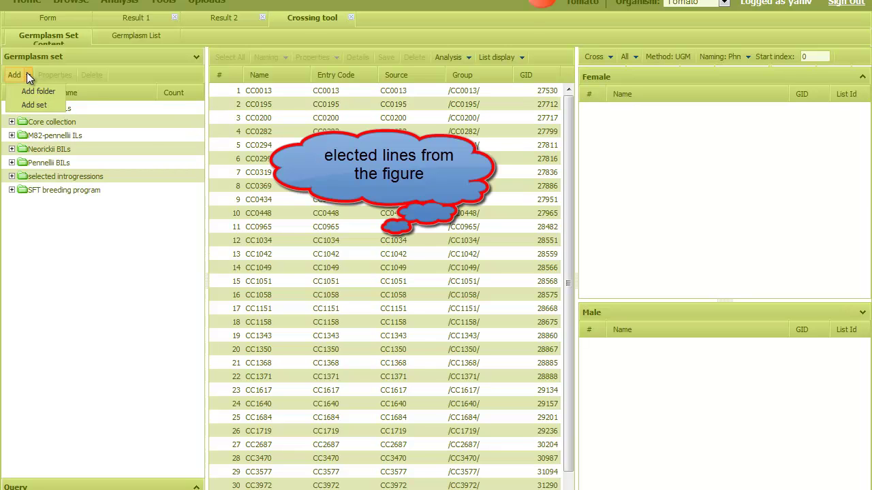
left_click(30, 105)
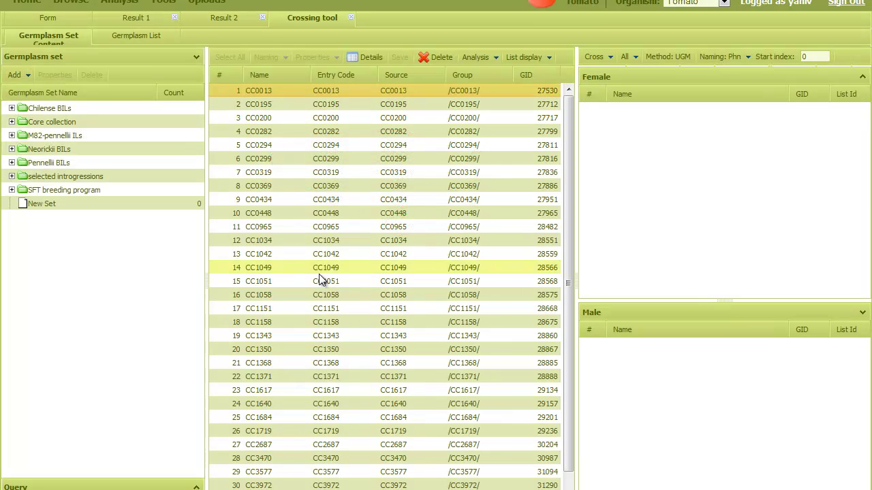
scroll(319, 332, "down", 1)
key("ctrl+a")
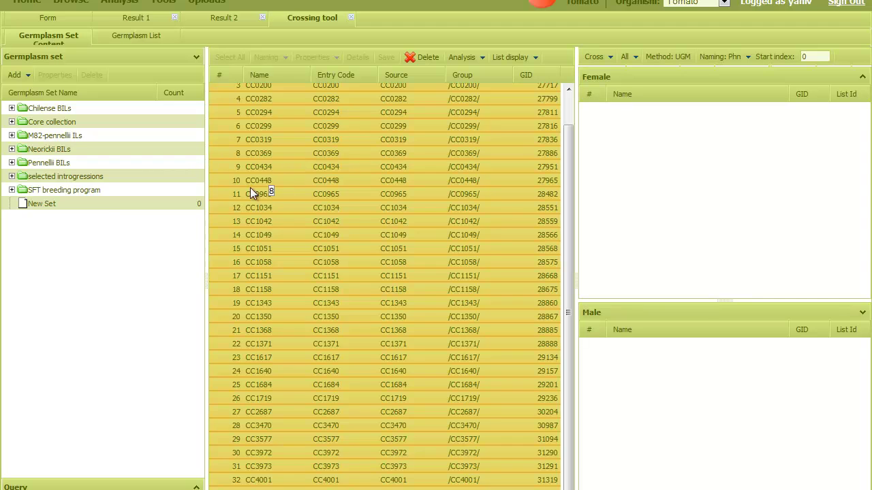
left_click_drag(163, 213, 106, 204)
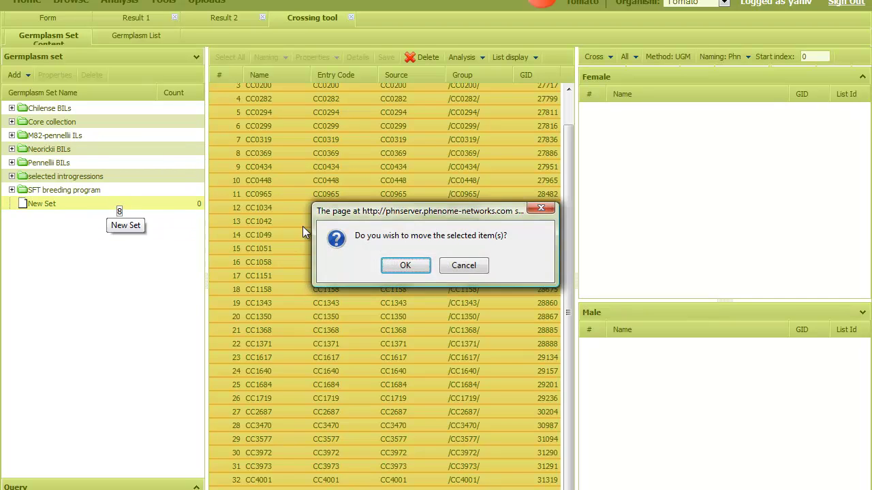
left_click(400, 265)
Rename New Set to 'lines with large fruits' and save its properties
left_click(68, 204)
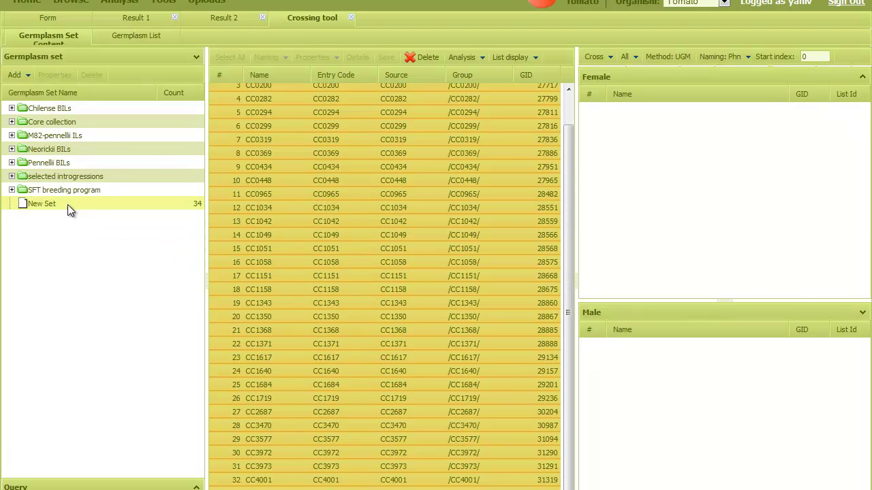
left_click(61, 76)
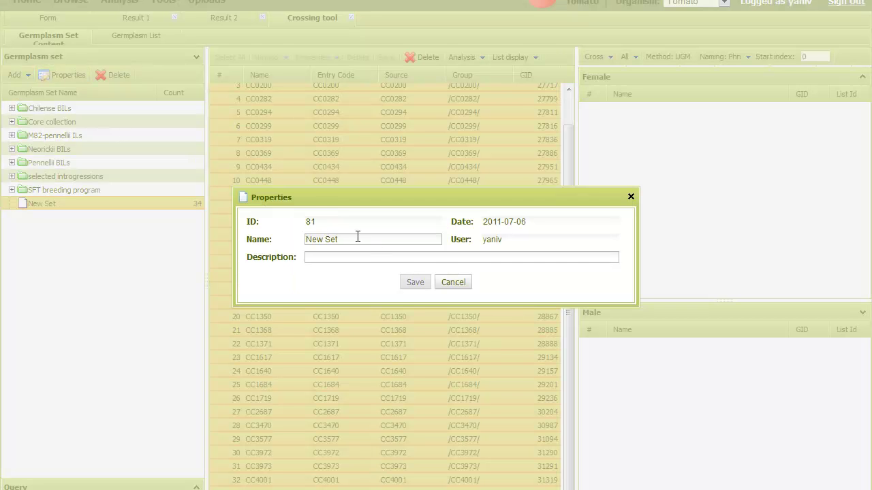
left_click_drag(356, 236, 247, 236)
type("lines with large fruits")
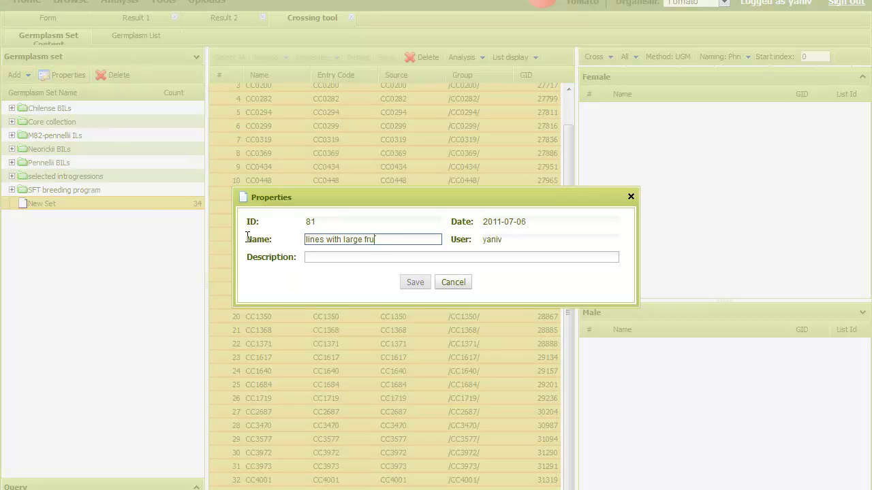
left_click(347, 256)
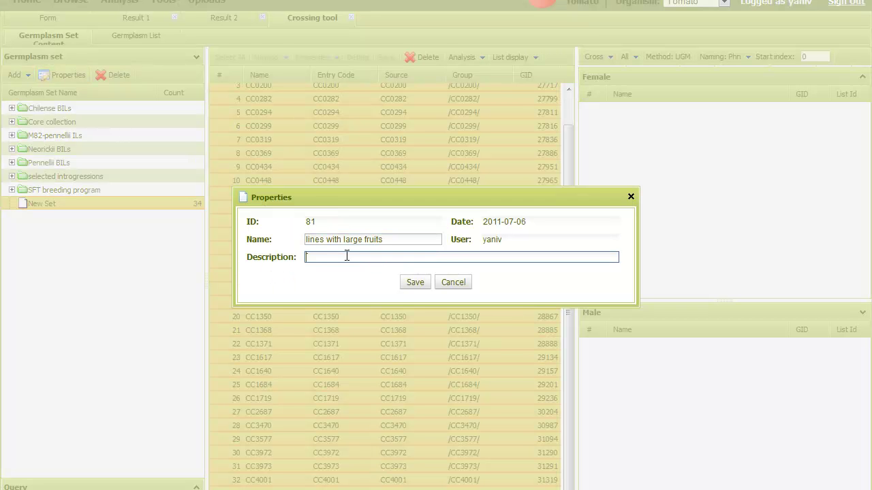
left_click(417, 282)
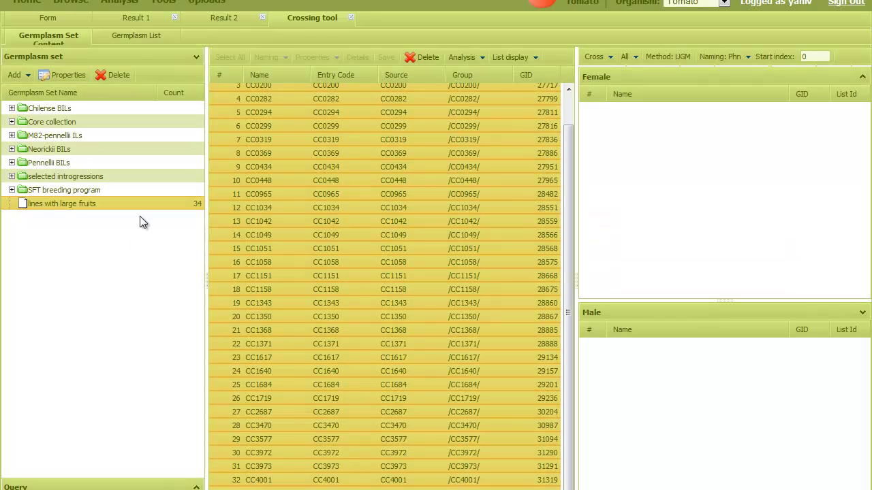
Move 'lines with large fruits' into the Core collection folder and open it
left_click(12, 123)
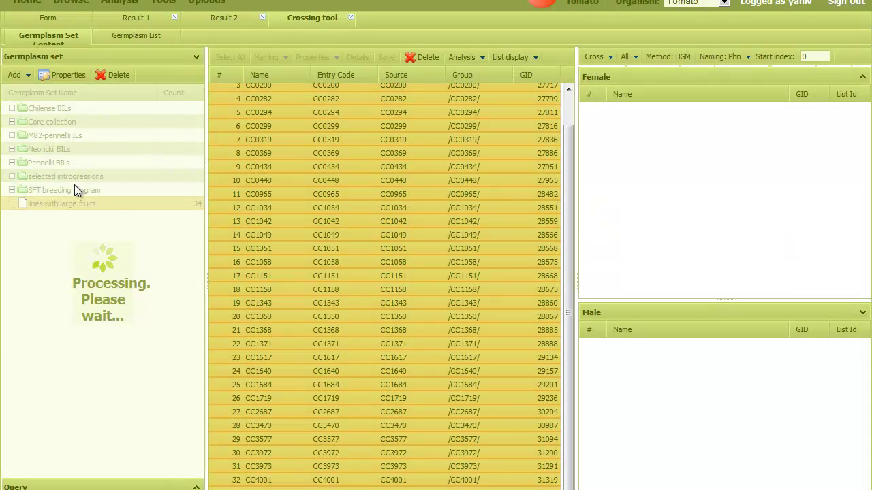
left_click_drag(73, 230, 62, 125)
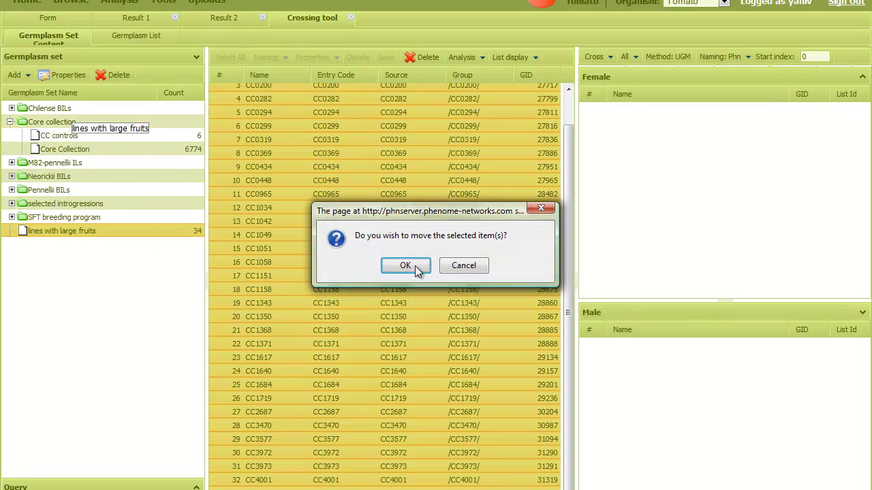
left_click(415, 266)
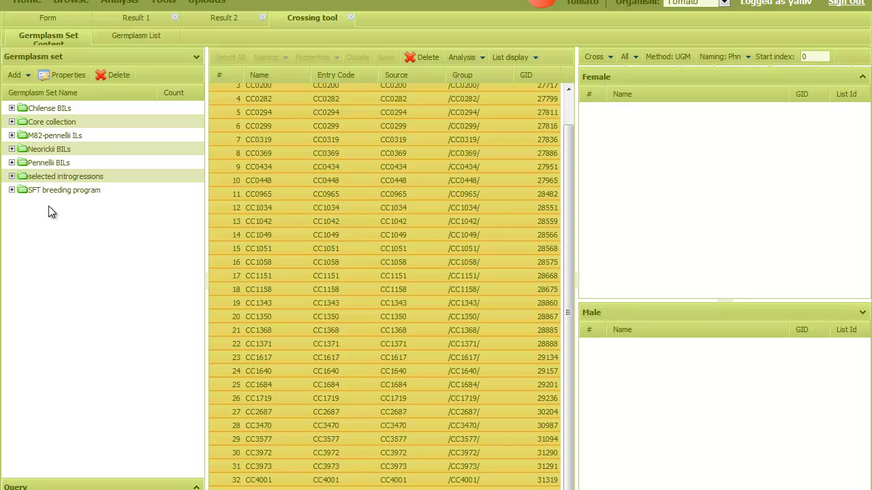
left_click(11, 122)
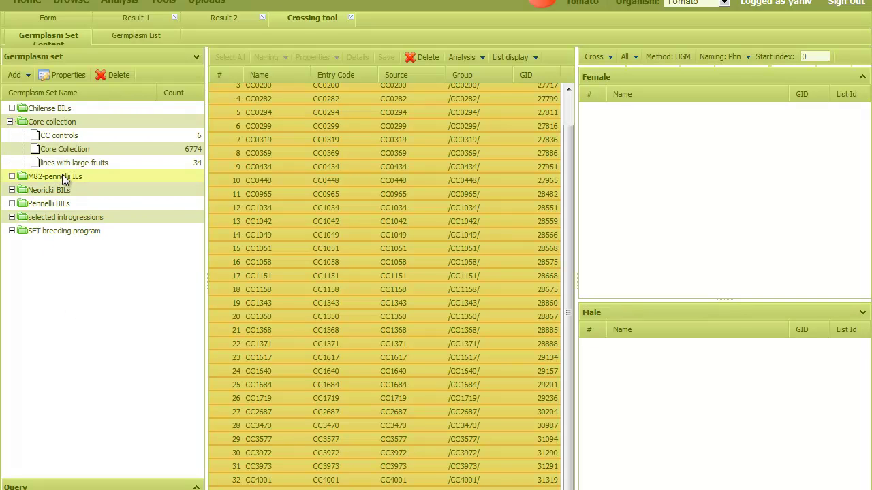
left_click(83, 162)
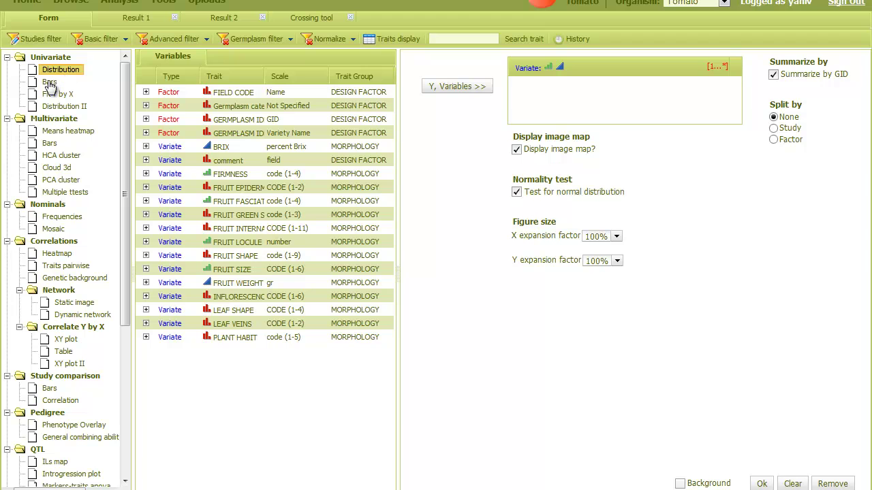
In Bars, set fruit internal colour, inflorescence type, leaf shape, leaf veins, plant habit as X
left_click(50, 82)
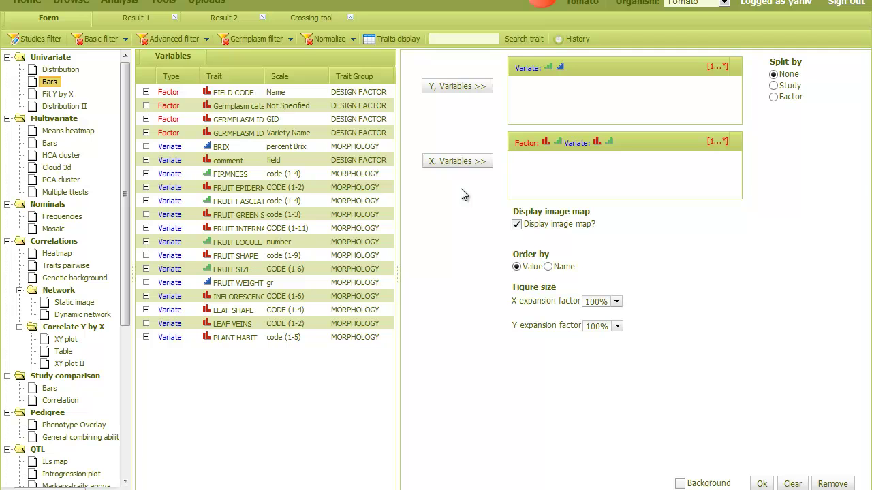
left_click(272, 230)
left_click(272, 297, "ctrl")
left_click(276, 310, "ctrl")
left_click(279, 323, "ctrl")
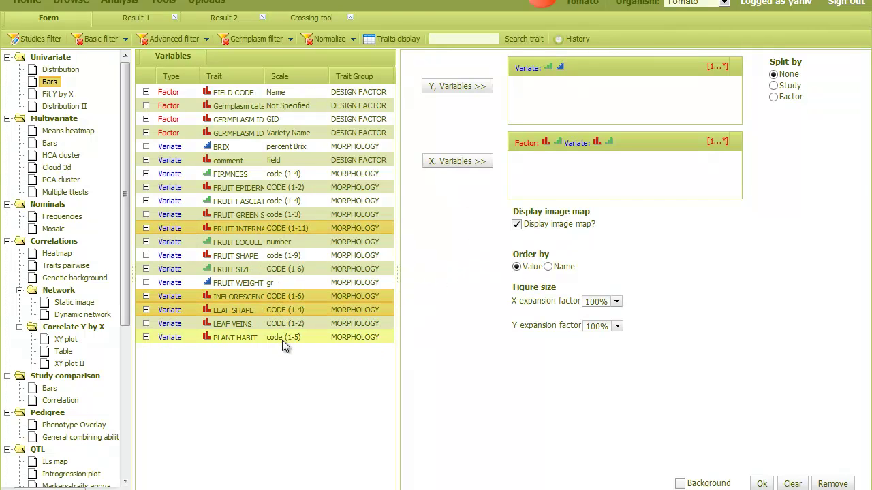
left_click(282, 337, "ctrl")
left_click(466, 162)
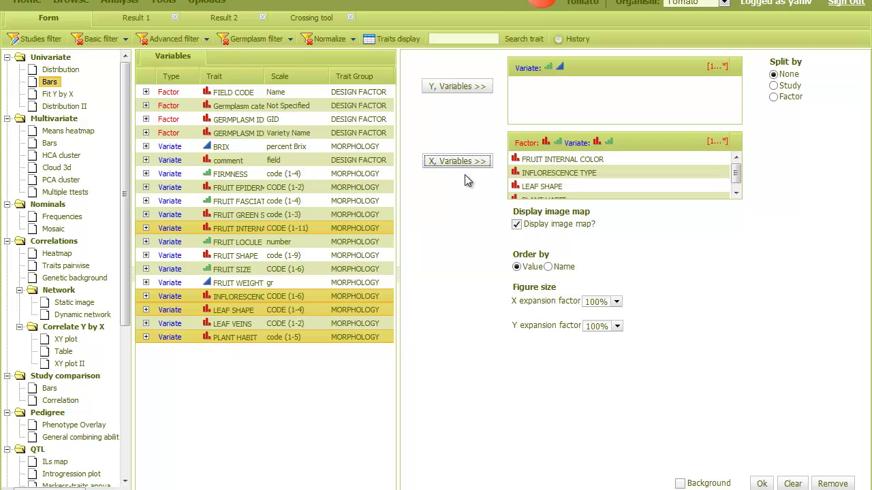
Assign BRIX and FRUIT WEIGHT as the Y variables
left_click(257, 152)
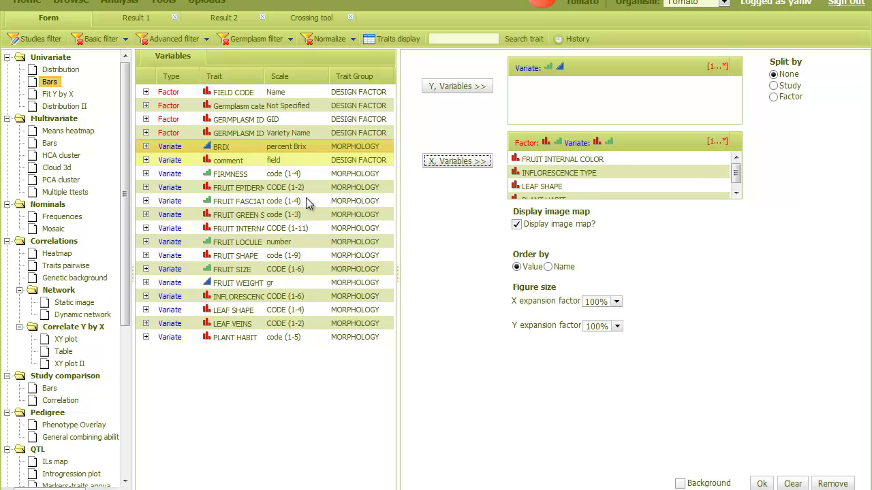
left_click(261, 285, "ctrl")
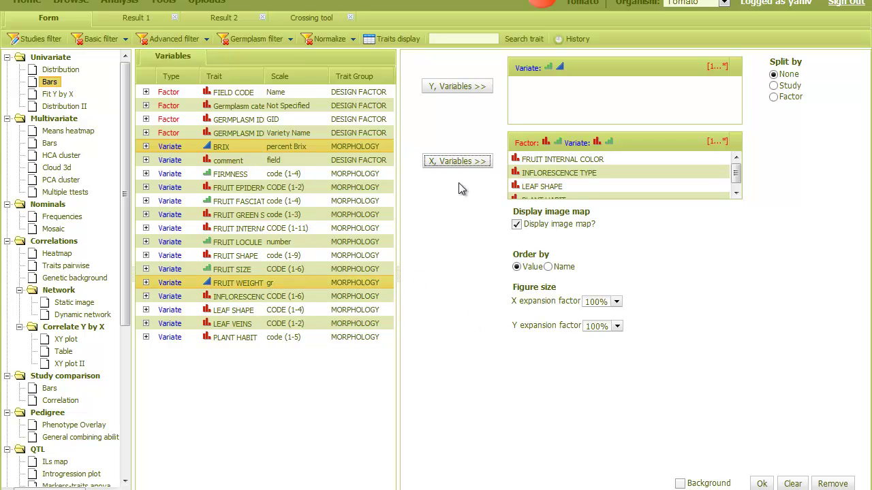
left_click(461, 87)
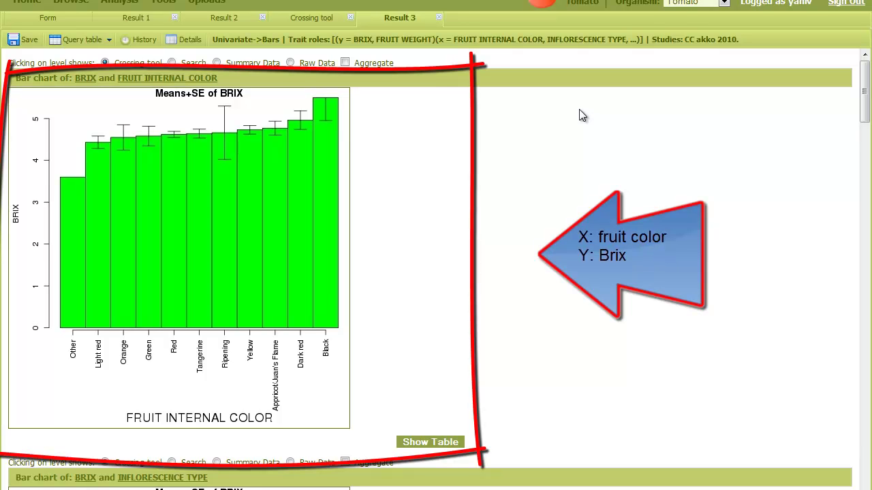
Scroll through the Result 3 BRIX bar charts by fruit internal colour
left_click_drag(866, 109, 863, 318)
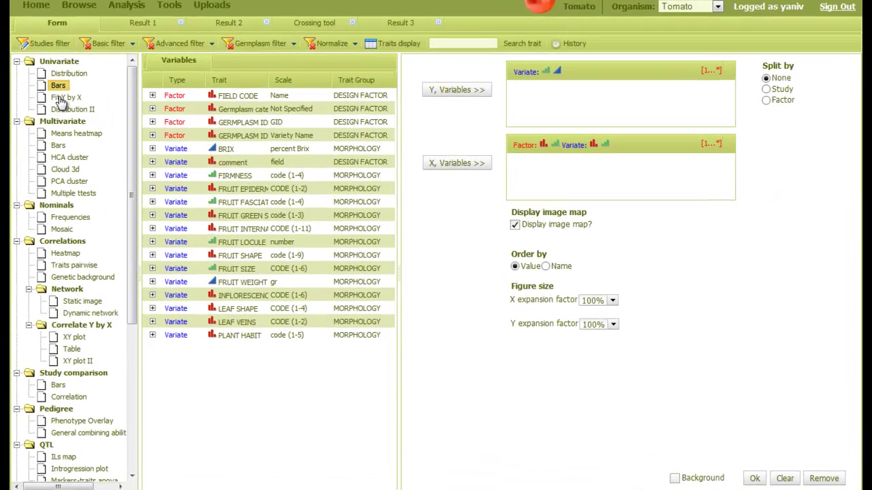
Select Univariate > Fit Y by X in the analysis tree
left_click(62, 99)
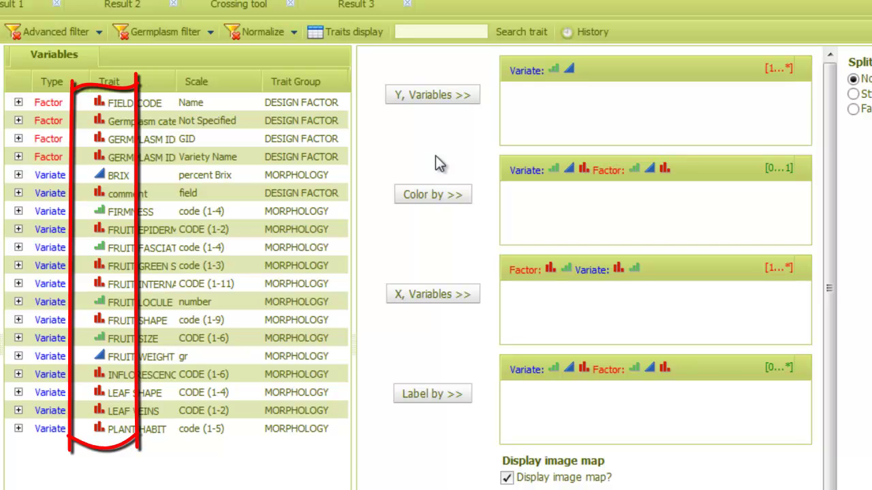
After checking its trait details, set FRUIT INTERNAL COLOR as X, FRUIT WEIGHT and BRIX as Y, and run
left_click(97, 285)
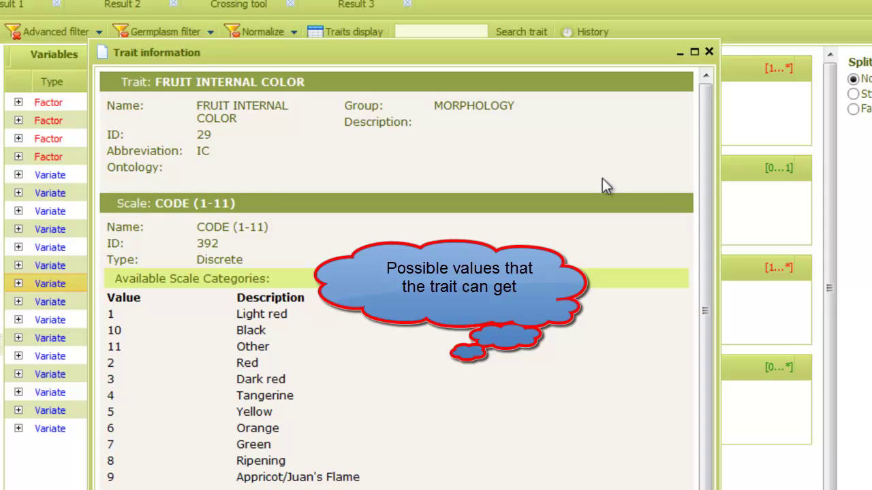
left_click(709, 51)
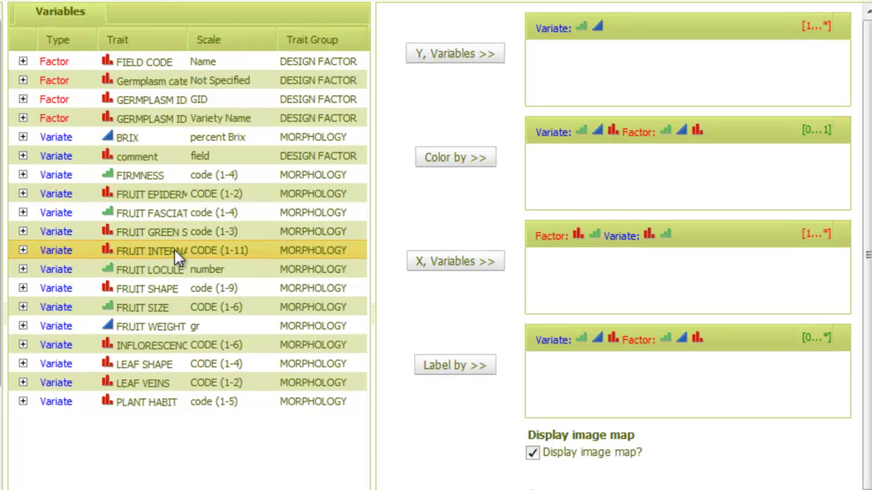
left_click_drag(163, 248, 609, 275)
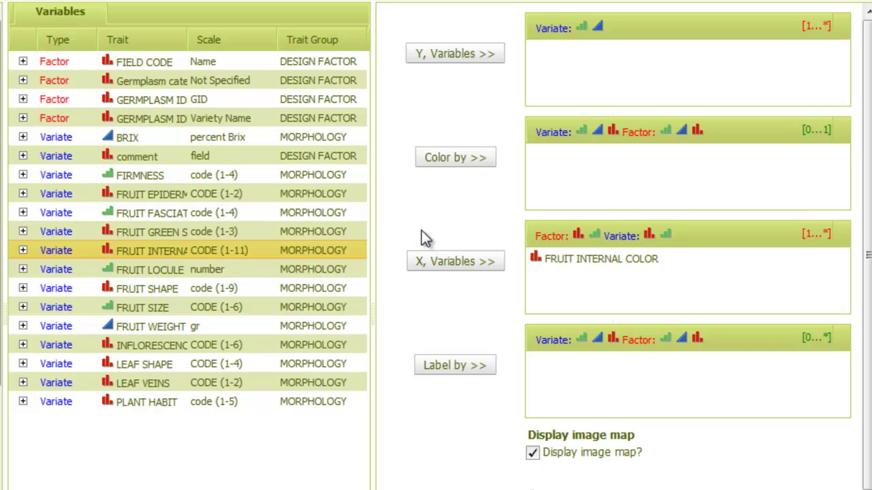
left_click(184, 327)
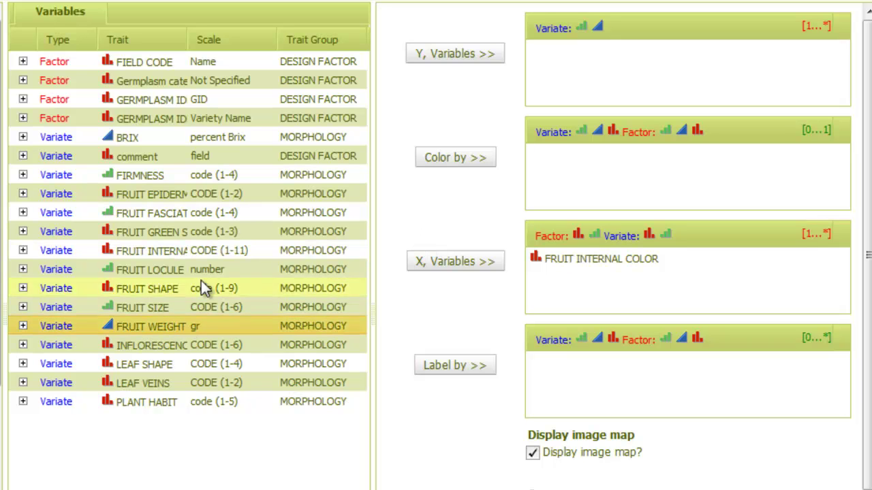
left_click(198, 141, "ctrl")
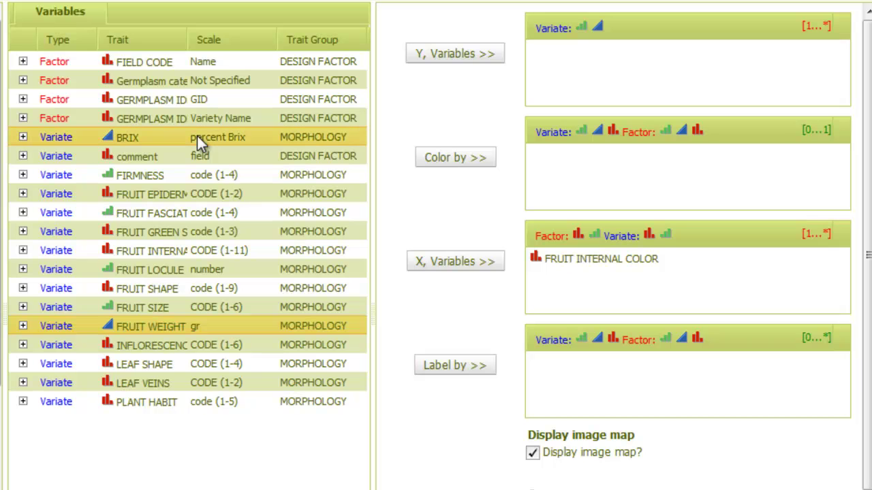
left_click(458, 58)
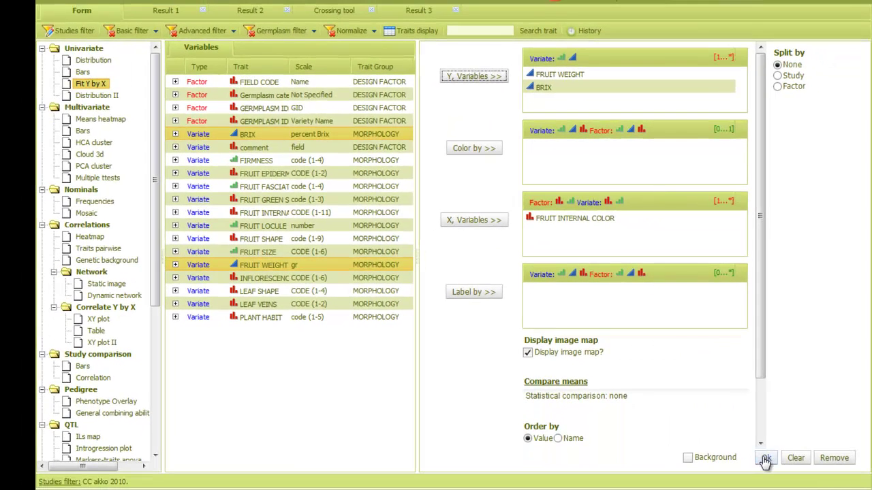
left_click(758, 459)
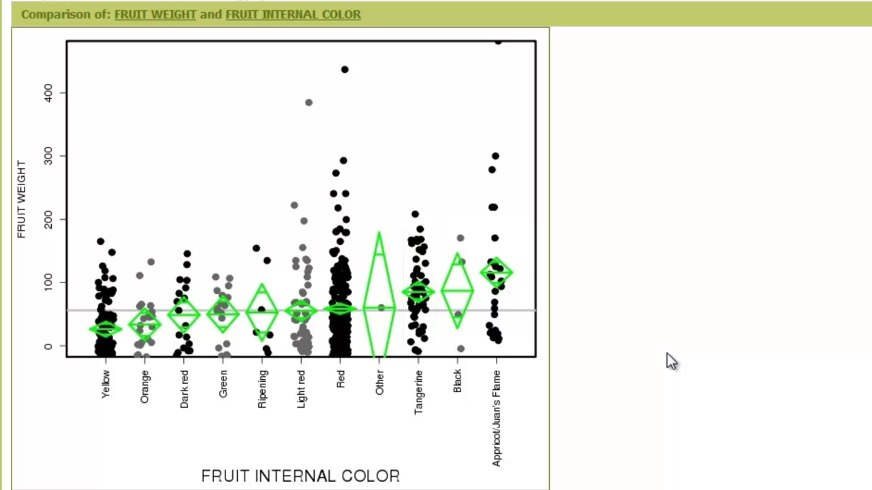
Scroll the Result 4 fruit weight plot and display its data tables beneath it
scroll(667, 353, "down", 3)
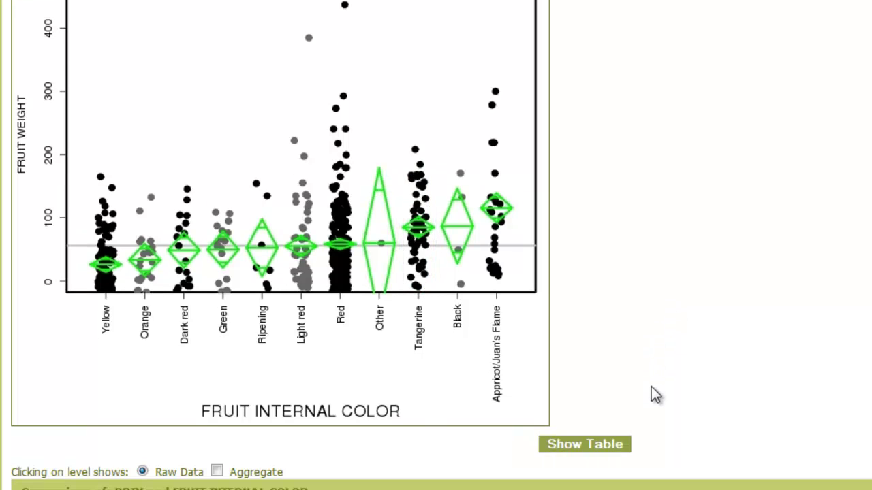
left_click(585, 407)
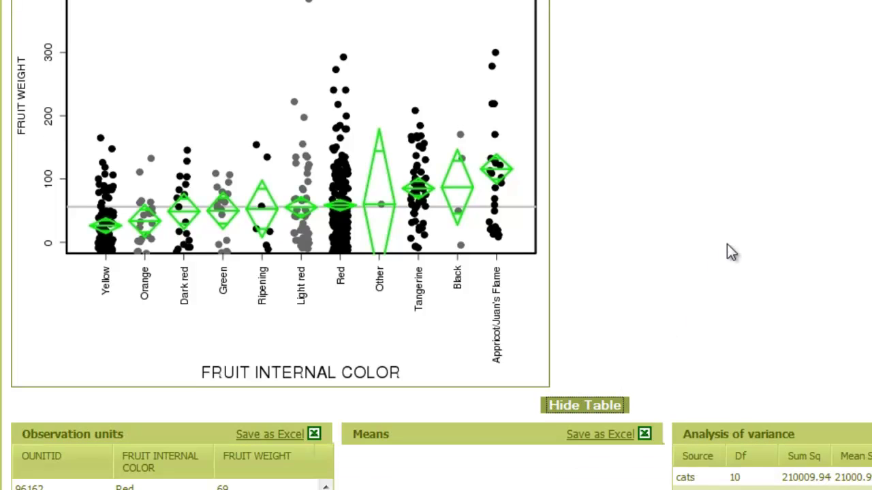
scroll(726, 249, "down", 2)
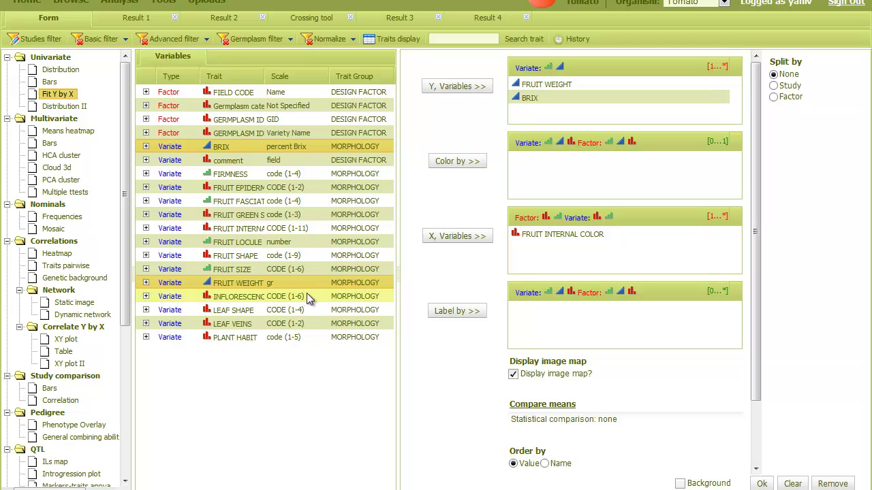
Colour points by INFLORESCENCE TYPE, label them by LEAF SHAPE, LEAF VEINS and PLANT HABIT, and run
left_click_drag(303, 294, 554, 181)
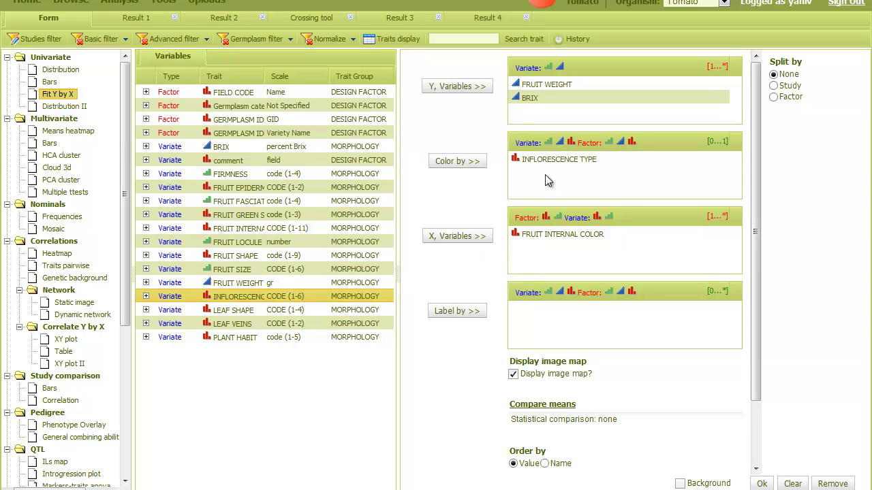
left_click(284, 308)
left_click(285, 338, "shift")
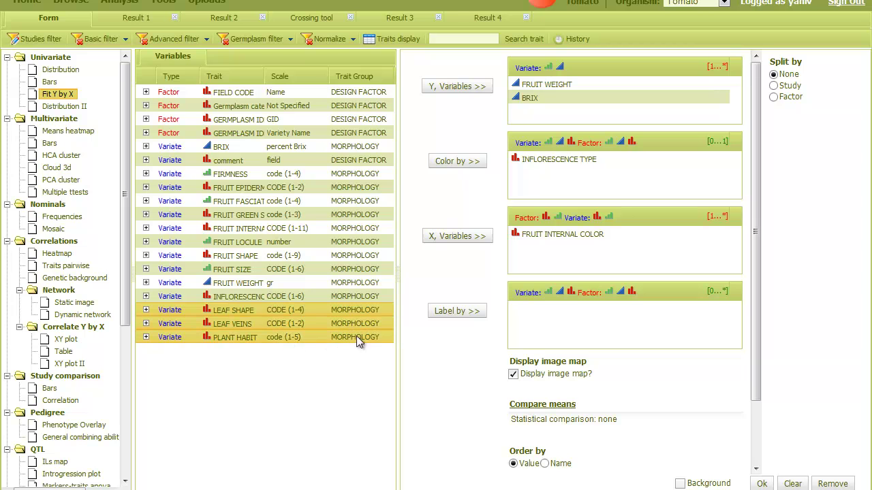
left_click(451, 313)
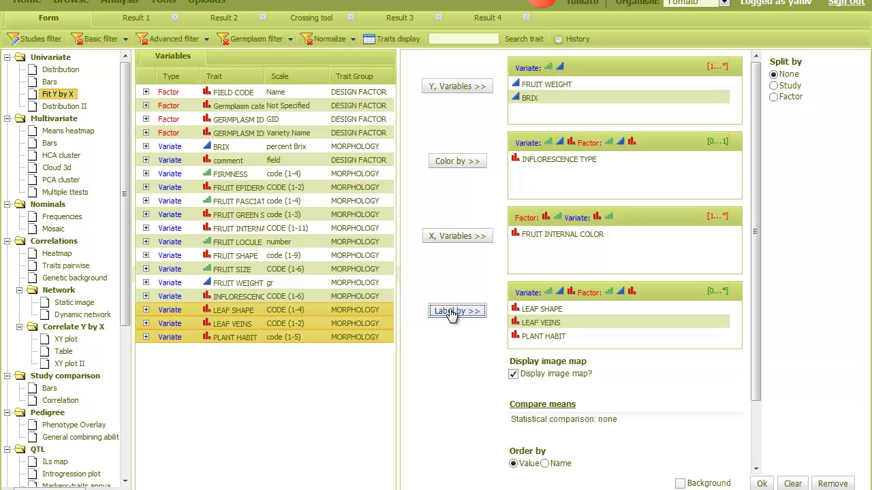
left_click(762, 484)
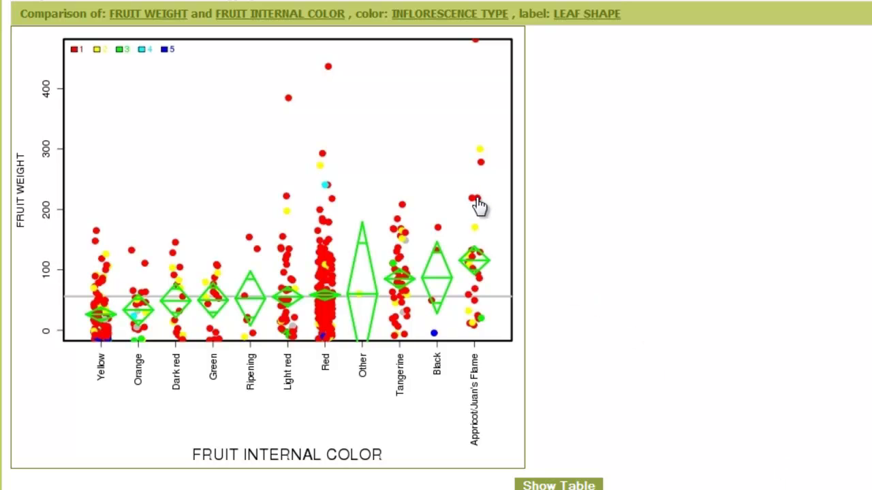
Read the fruit weight values of data points on the Result 5 plot
mouse_move(479, 206)
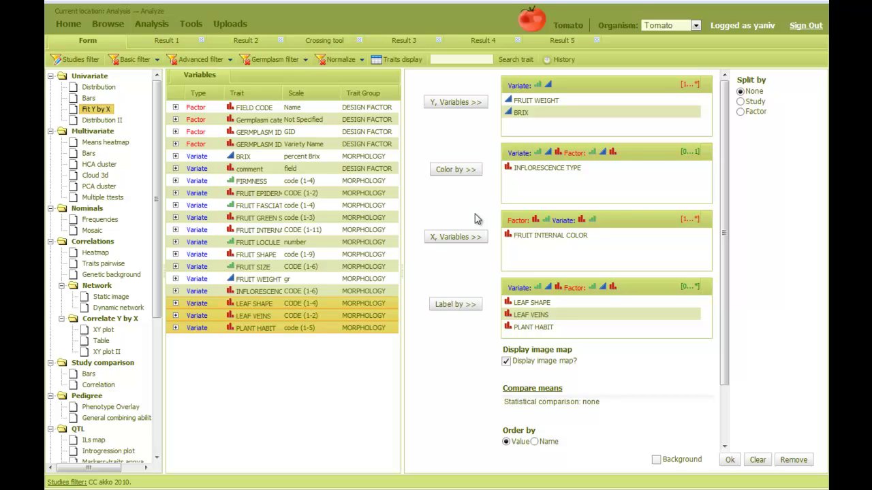
Set Compare means to Student's t with a = 0.05 and Factor level Red, then rerun Fit Y by X
left_click(543, 391)
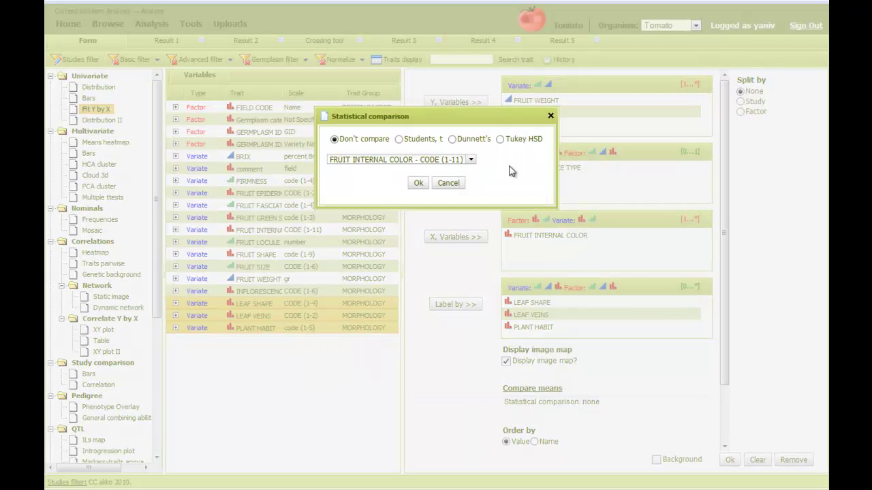
left_click(400, 139)
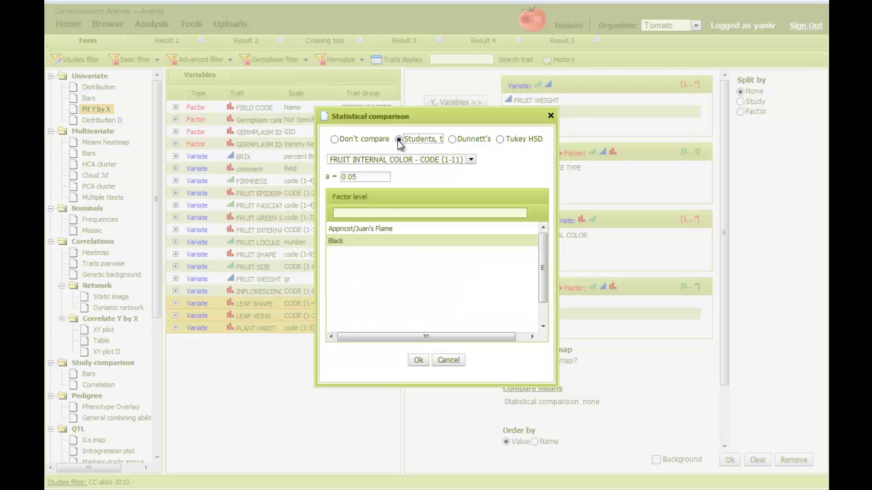
double_click(356, 177)
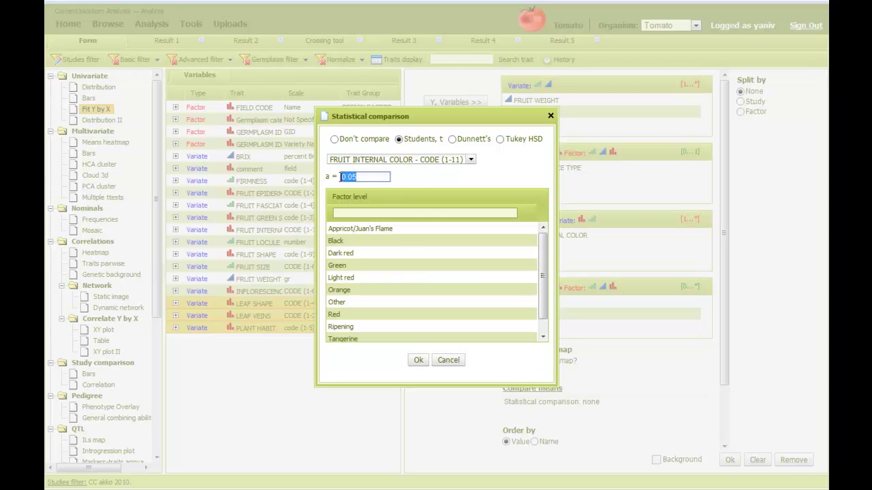
left_click(404, 182)
scroll(541, 262, "down", 1)
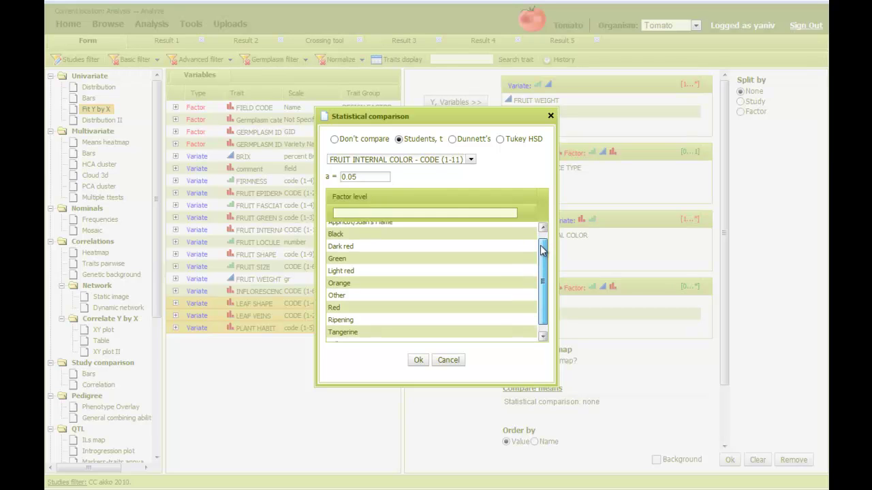
left_click(361, 301)
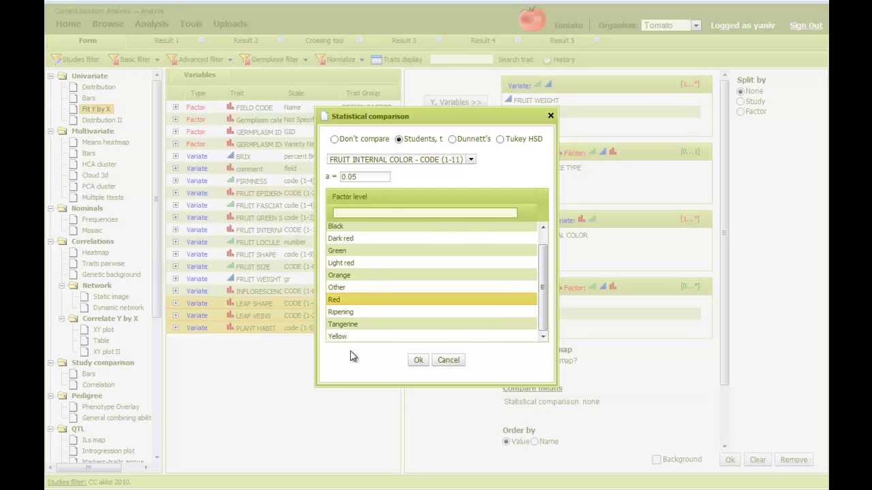
left_click(418, 360)
left_click(730, 459)
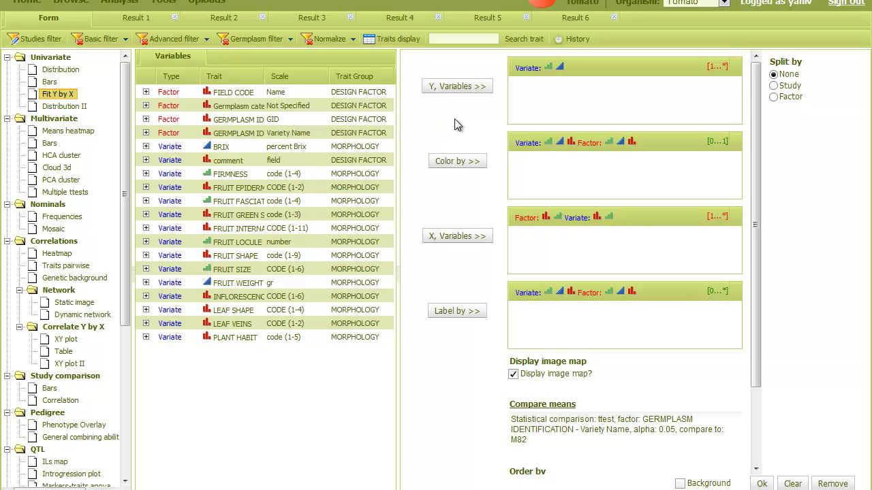
Filter the data to the mutant ODO 09 Massarik and Riverhead studies
left_click(32, 39)
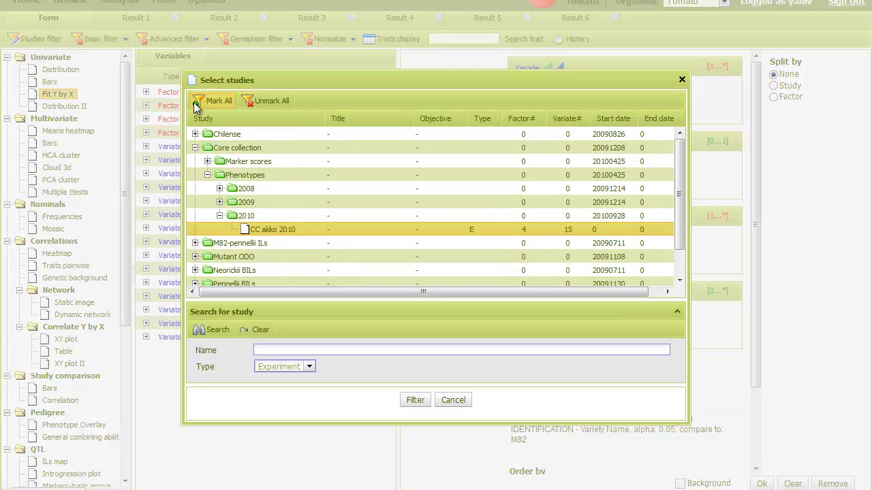
left_click(195, 102)
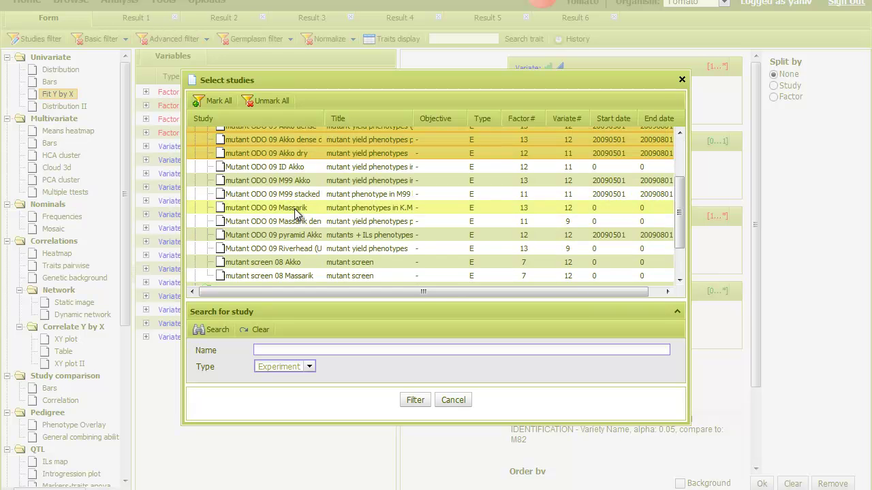
left_click(295, 208)
left_click(293, 222)
left_click(289, 248)
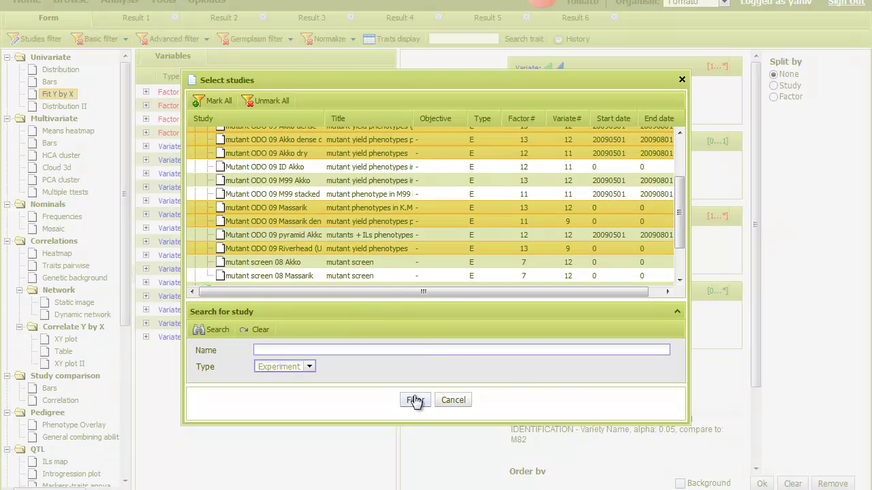
left_click(415, 400)
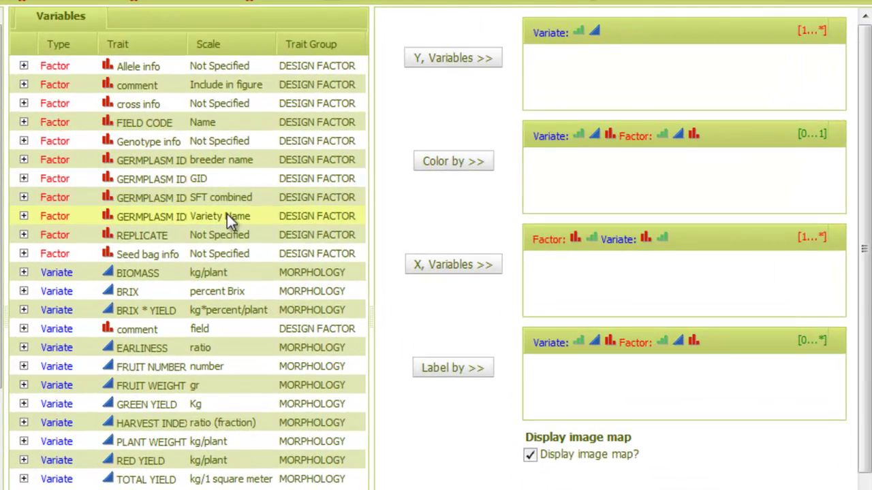
Plot TOTAL YIELD by Variety Name, coloured by PLANT WEIGHT, and run the analysis
left_click_drag(219, 214, 607, 286)
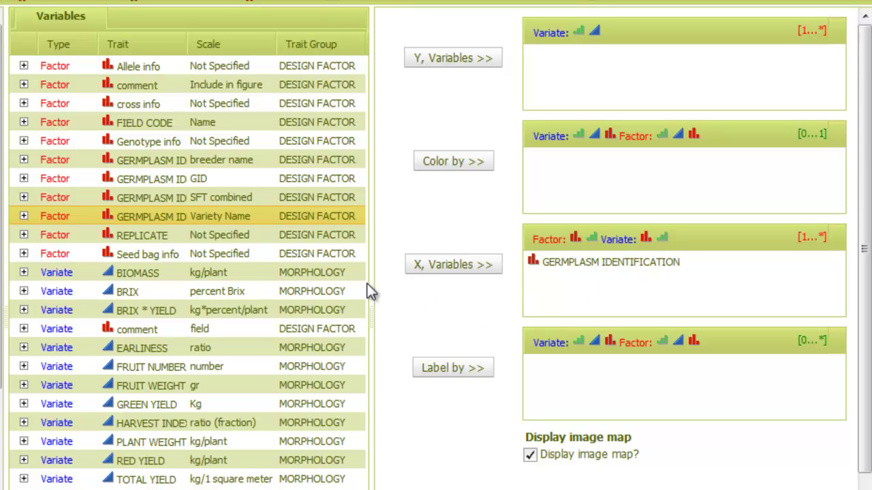
left_click_drag(235, 479, 573, 87)
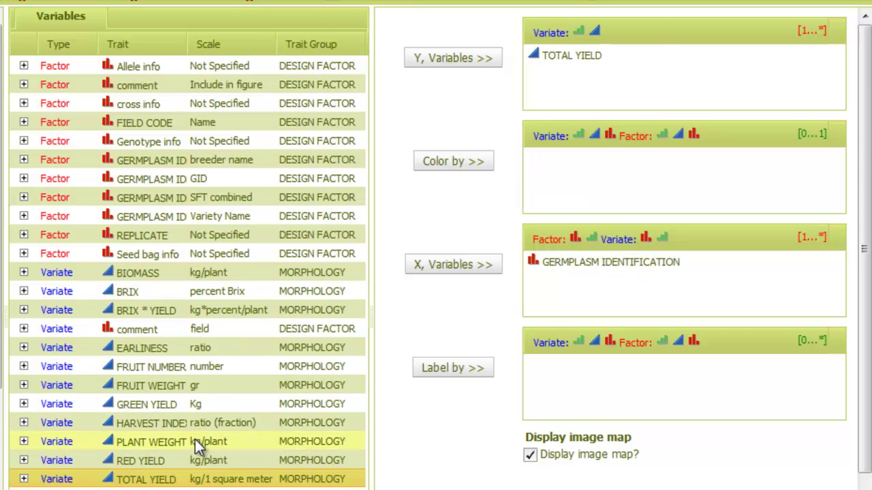
left_click_drag(195, 441, 571, 177)
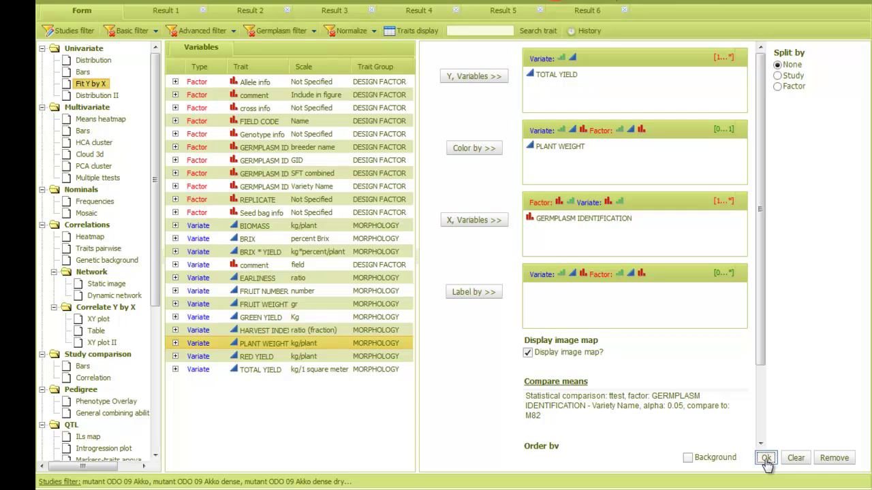
left_click(766, 459)
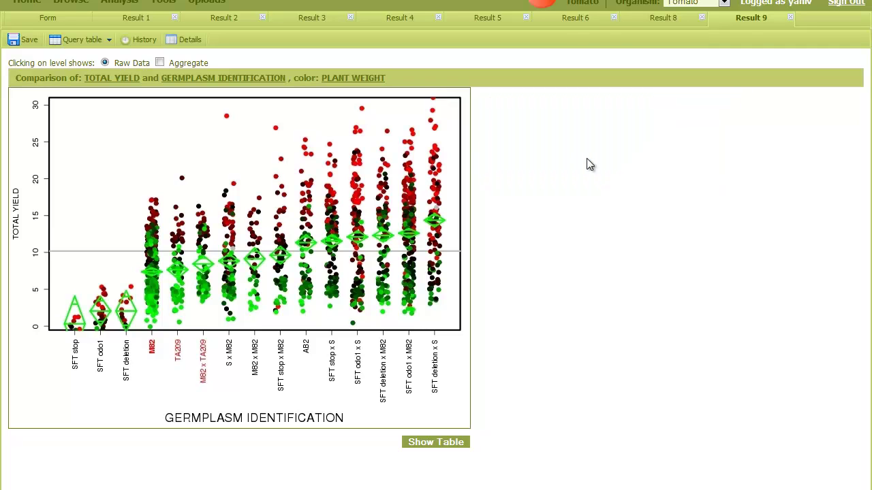
Rerun the TOTAL YIELD analysis split by Study and scroll through the per-study plots
left_click(49, 21)
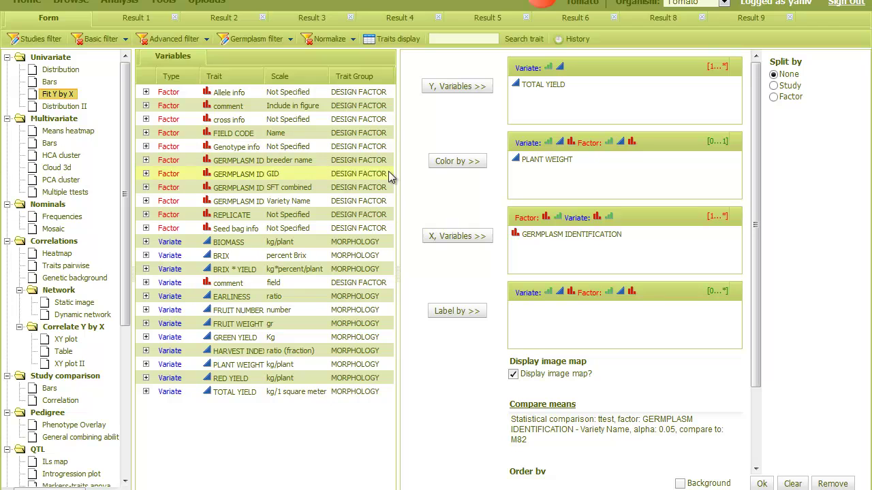
left_click(775, 86)
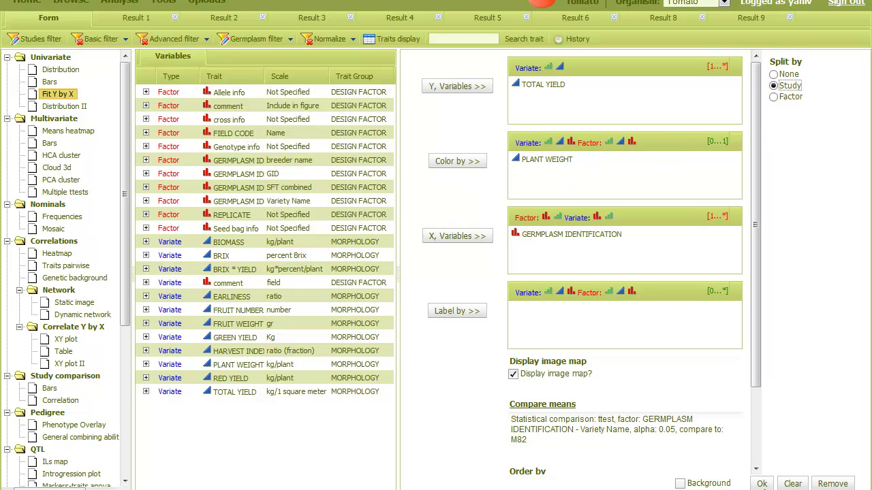
left_click(762, 483)
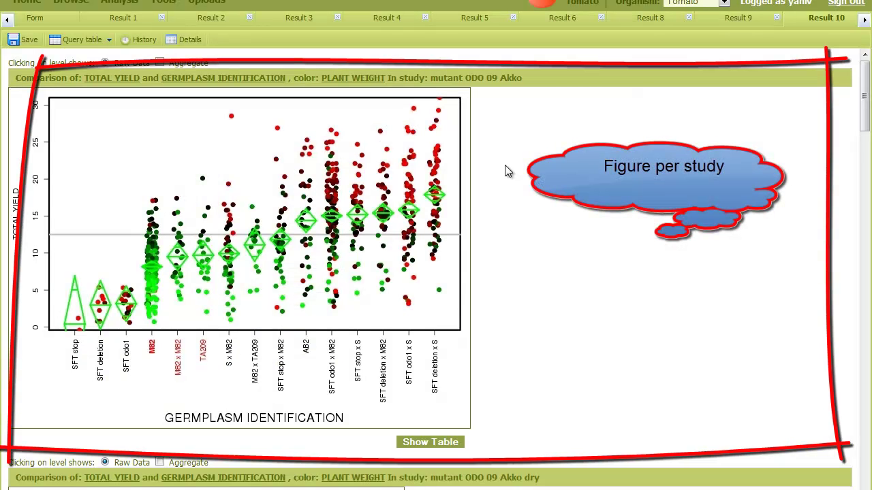
scroll(508, 175, "down", 2)
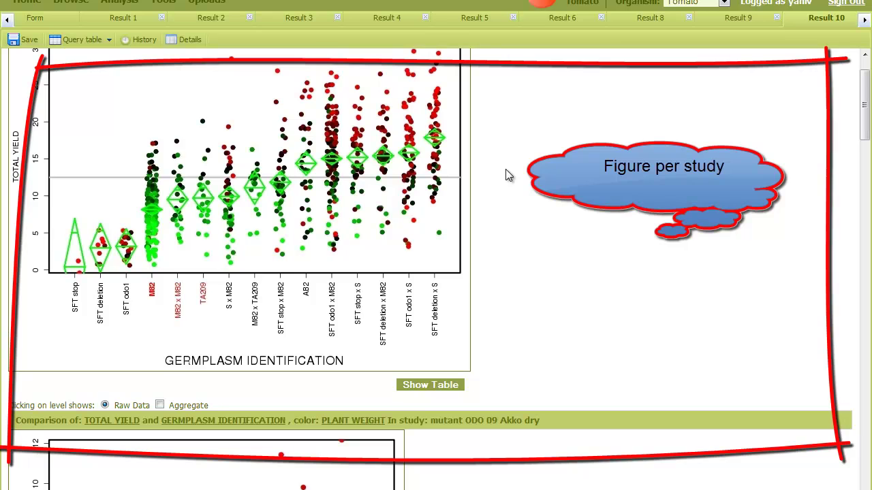
scroll(510, 191, "down", 5)
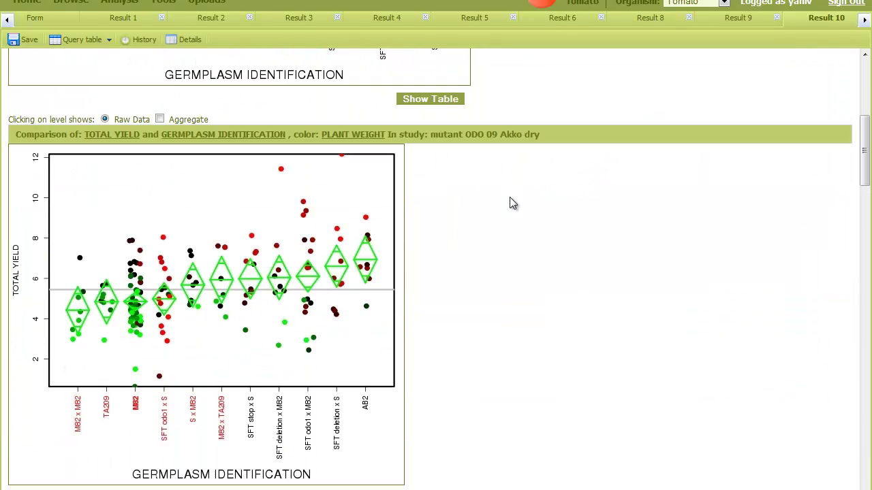
scroll(511, 201, "down", 8)
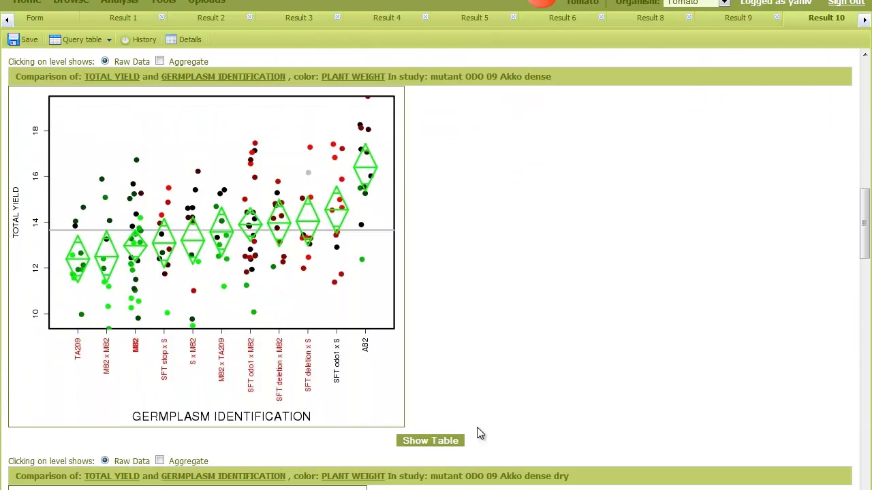
Show the means and variance tables for the mutant ODO 09 Akko dense study
left_click(439, 442)
scroll(668, 259, "down", 1)
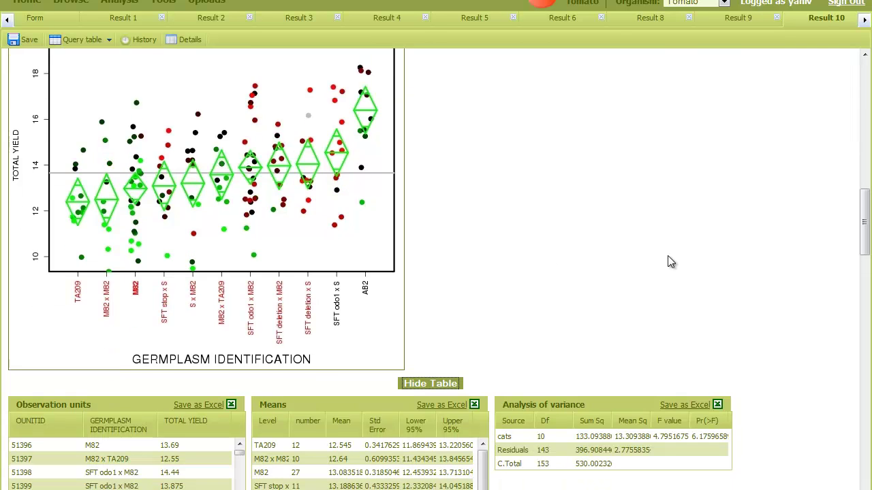
scroll(667, 256, "down", 6)
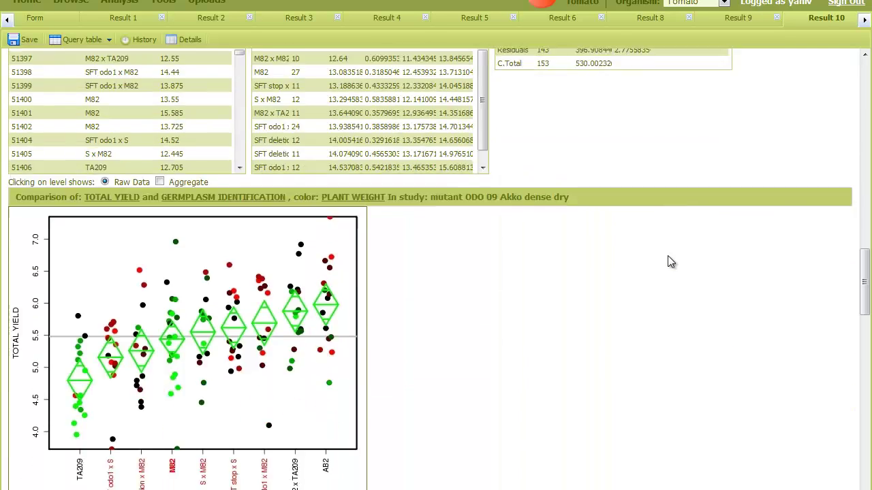
scroll(667, 262, "down", 4)
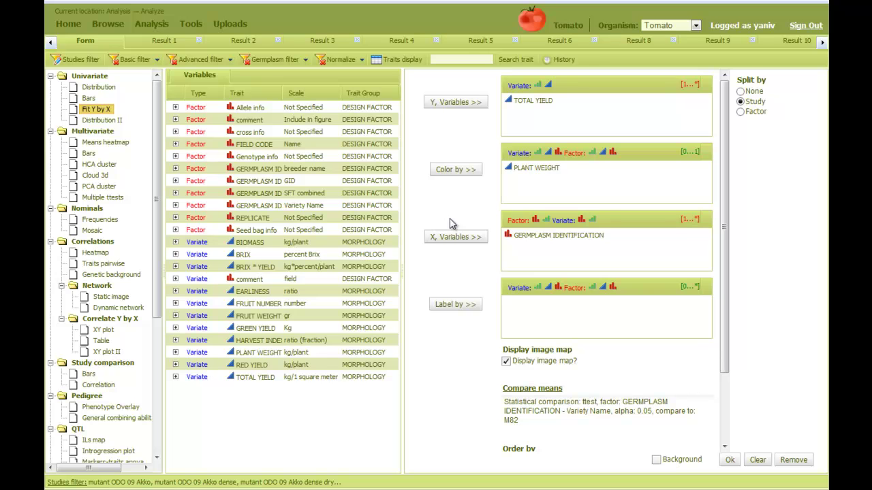